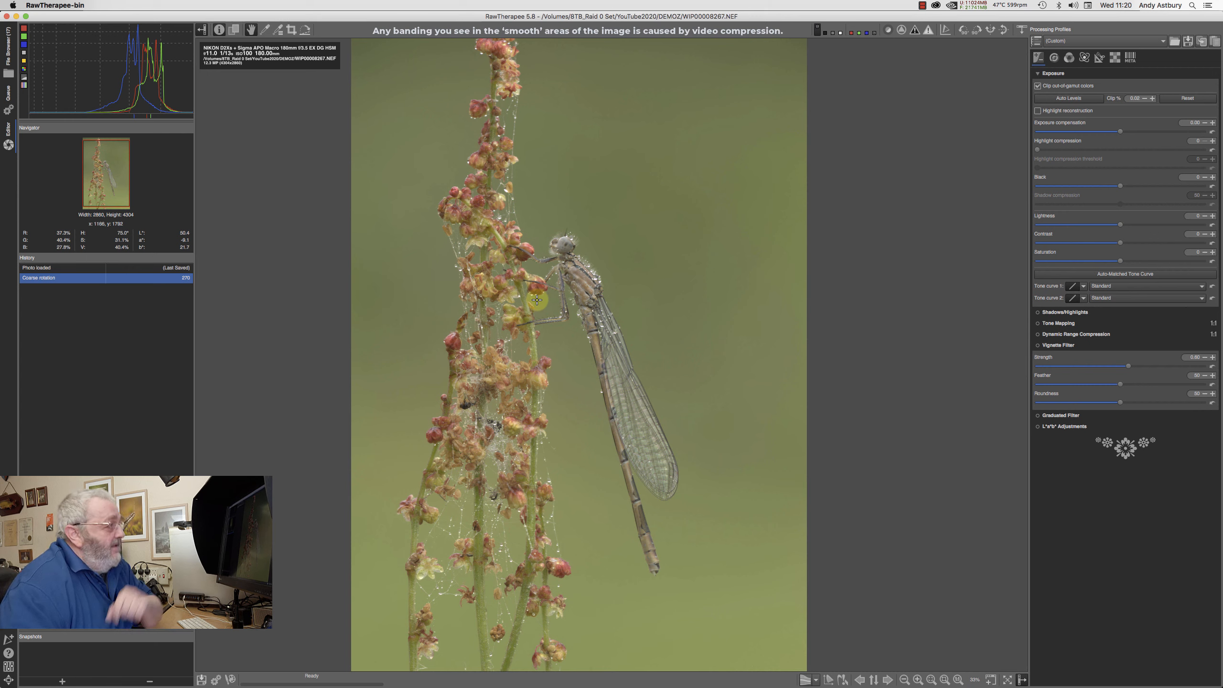
Set tone curve 1 to the Standard type and shape an S-curve with raised highlights, lowered shadows and an extra deep-shadow point.
left_click(1085, 288)
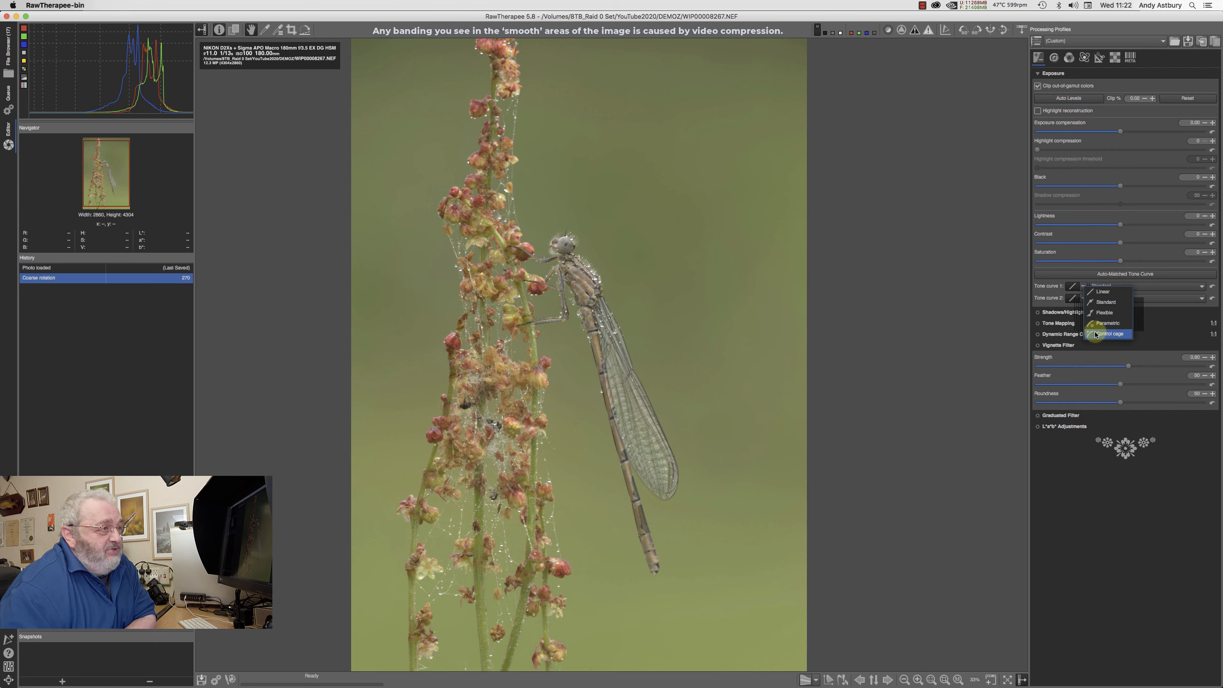
left_click(1100, 298)
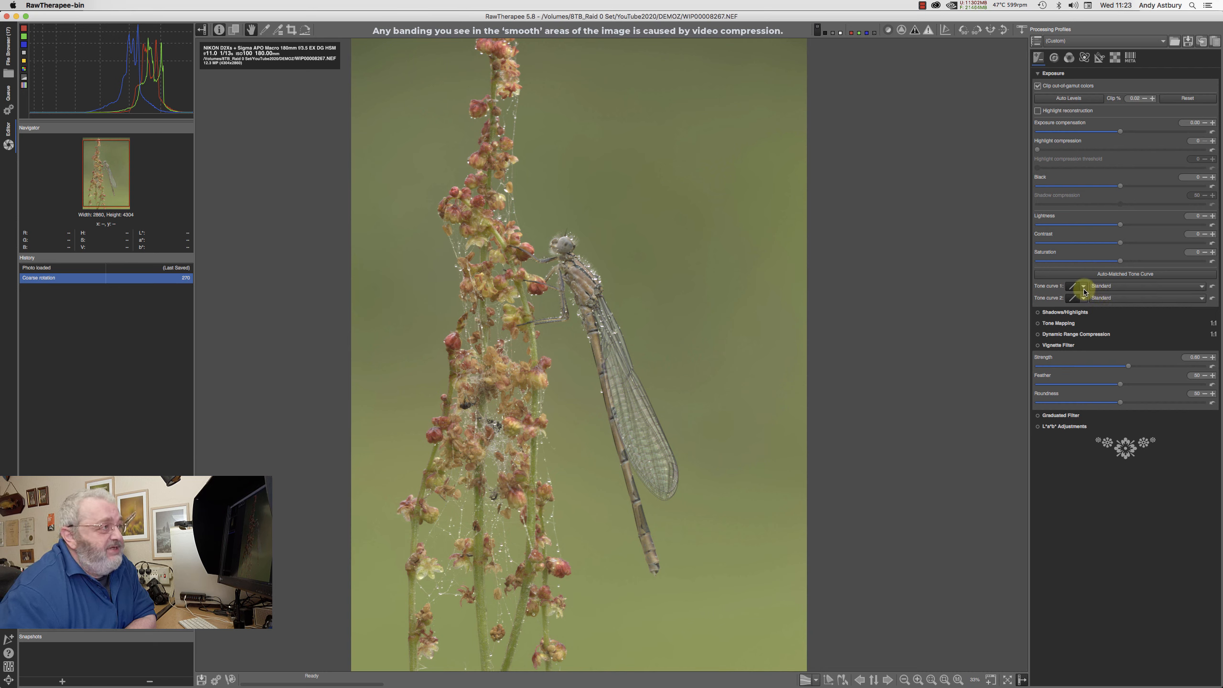
left_click(1084, 287)
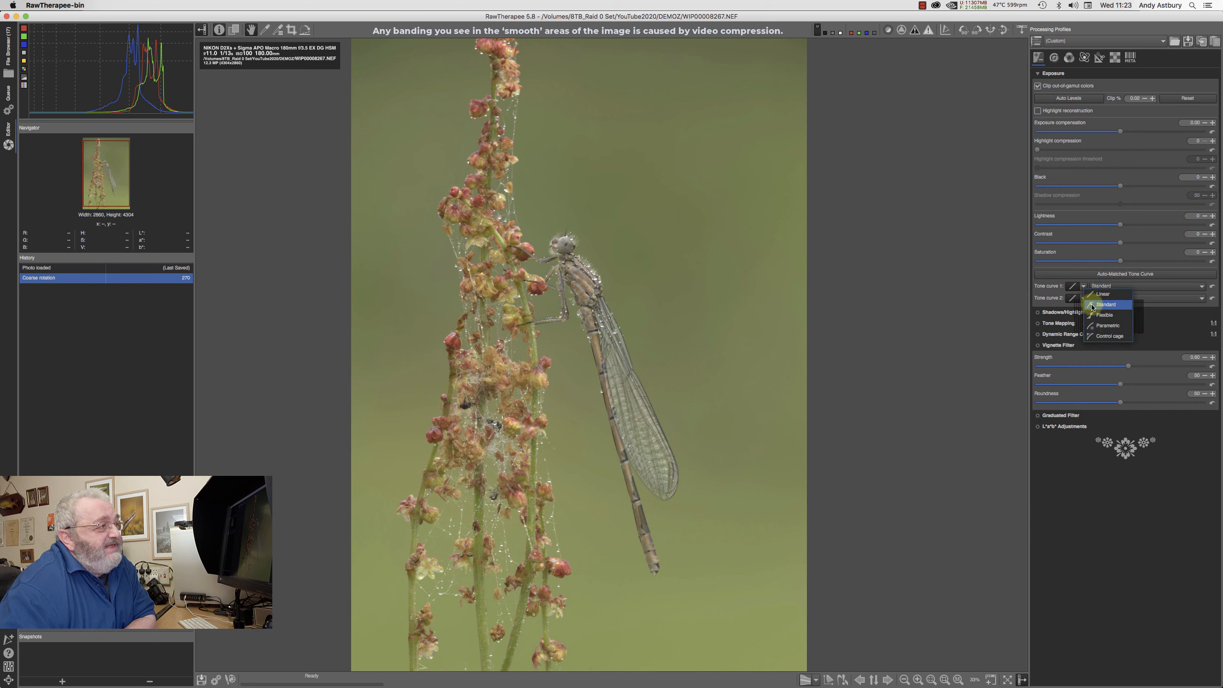
left_click(1093, 305)
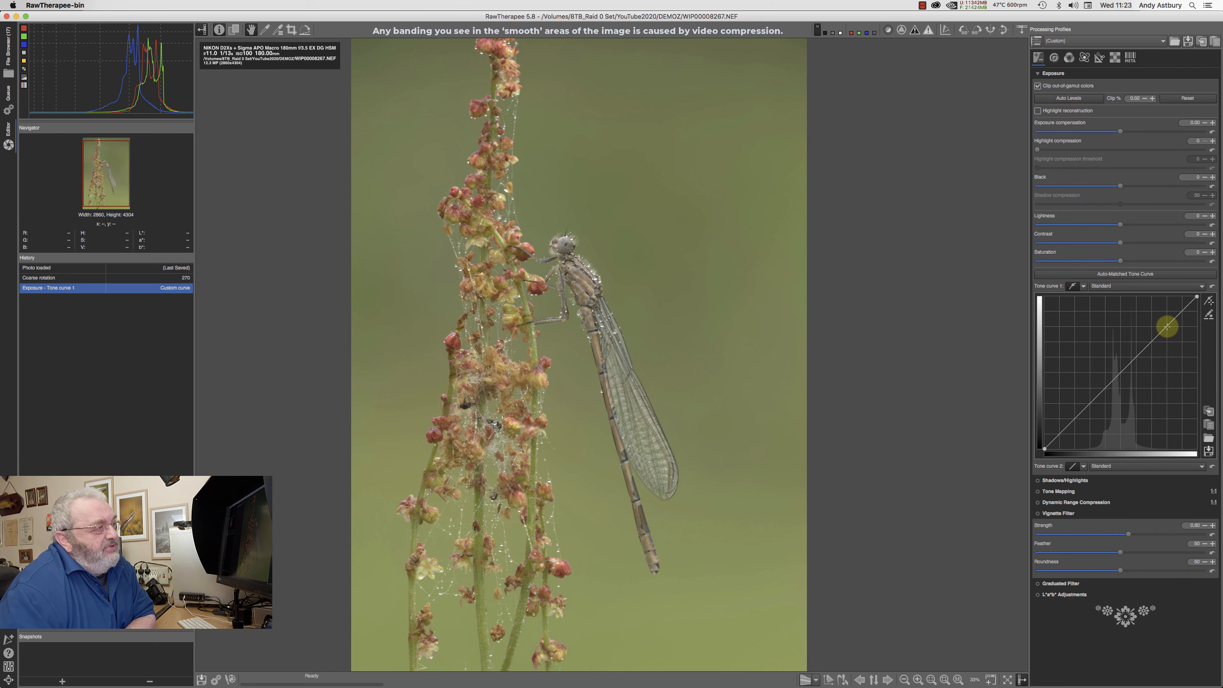
left_click_drag(1167, 327, 1166, 317)
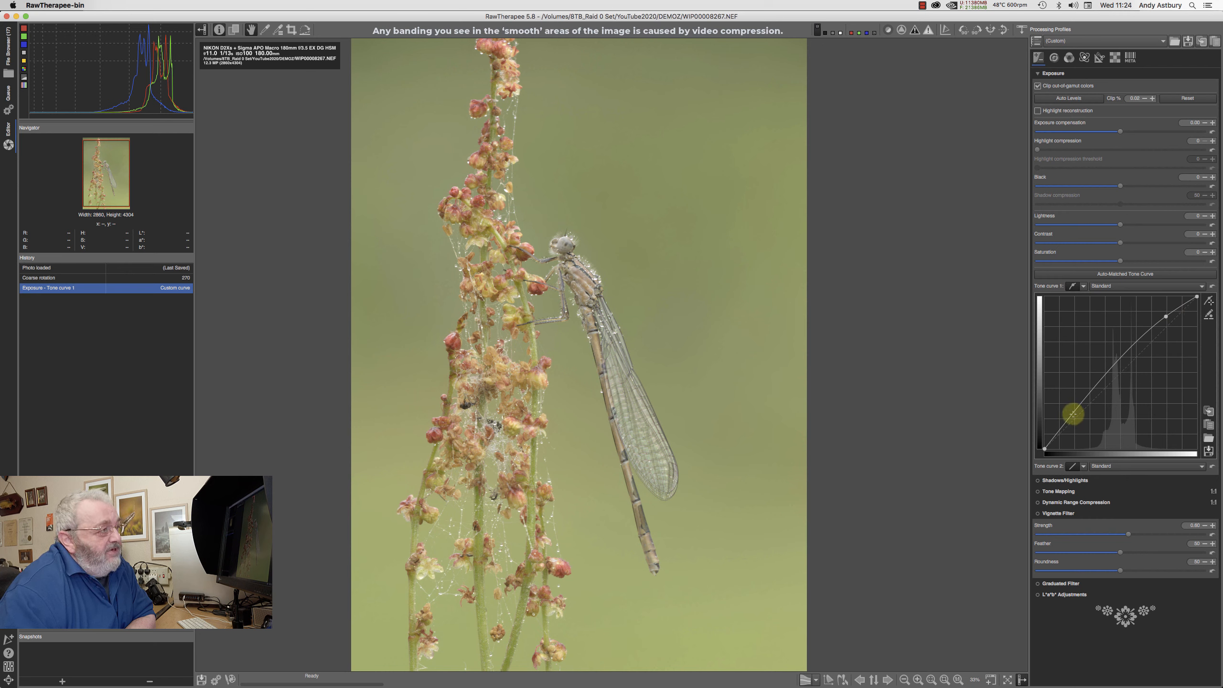
left_click_drag(1074, 414, 1076, 426)
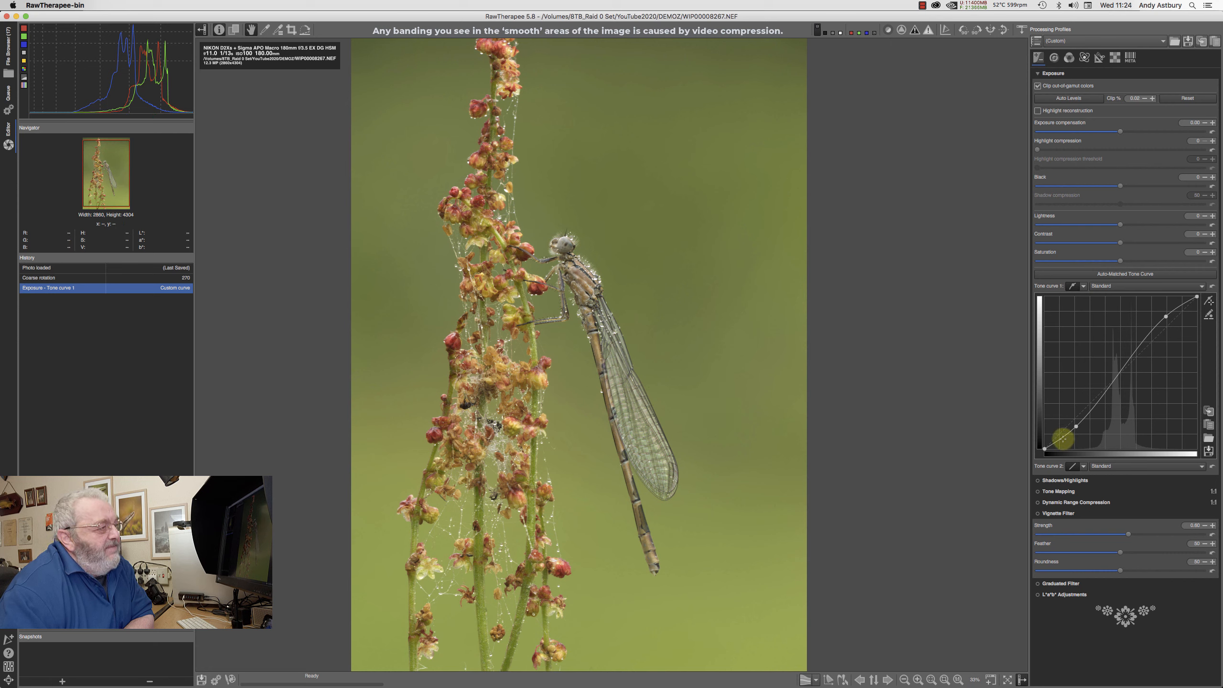
left_click_drag(1062, 438, 1063, 441)
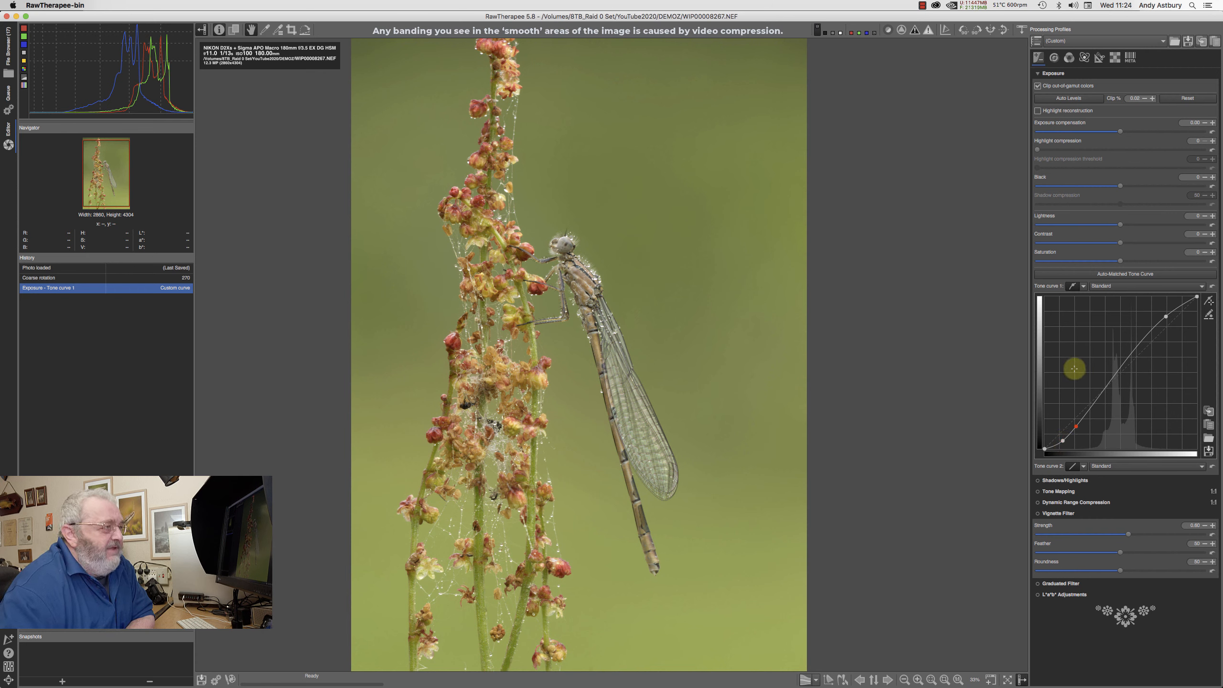
Reset tone curve 1 and rebuild it as a Flexible S-curve with raised highlights, lowered shadows and slightly lifted darkest tones.
left_click(1212, 287)
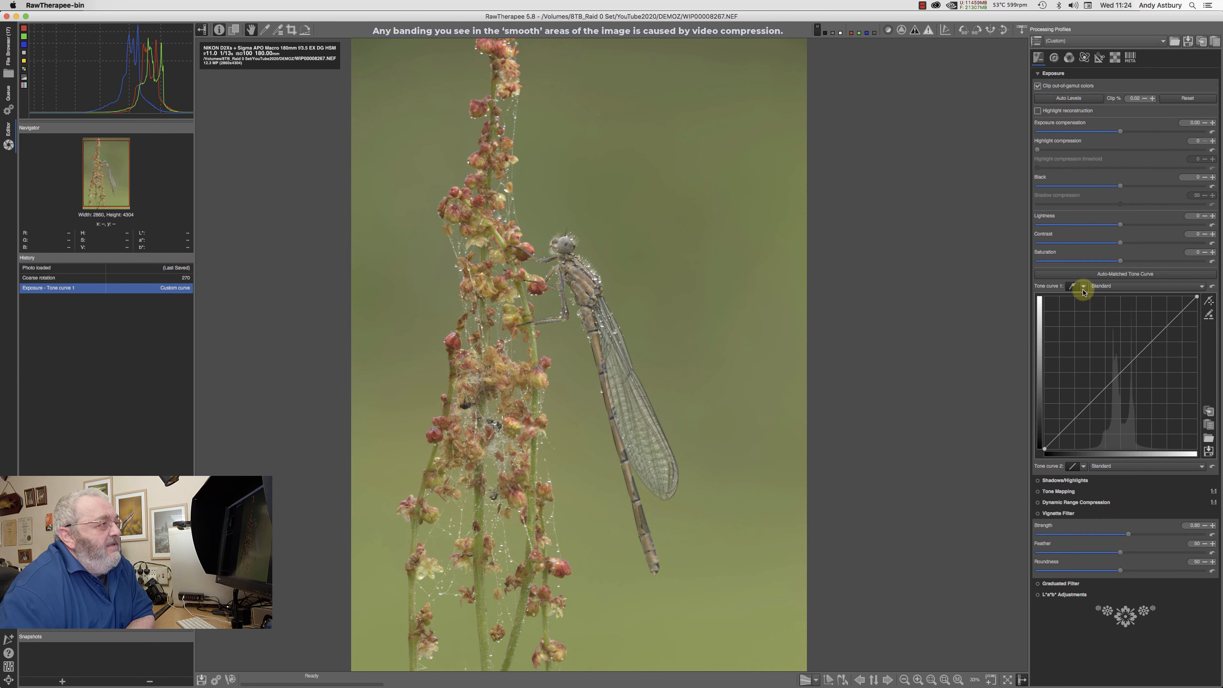
left_click(1084, 289)
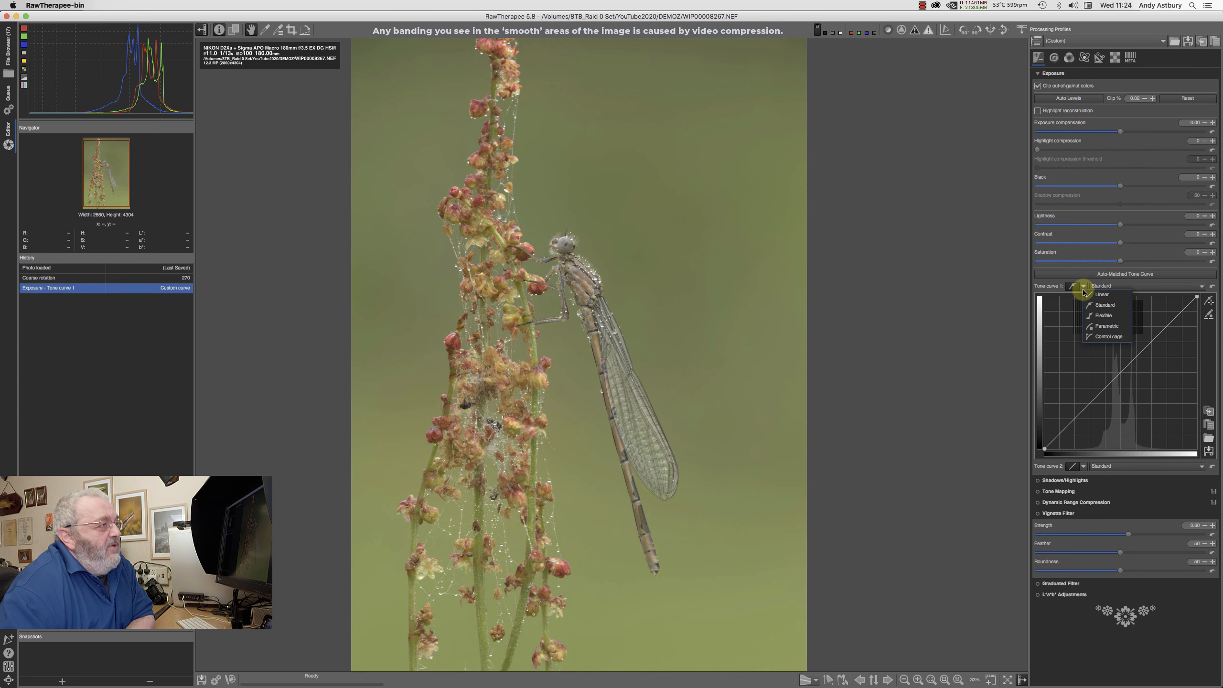
left_click(1090, 316)
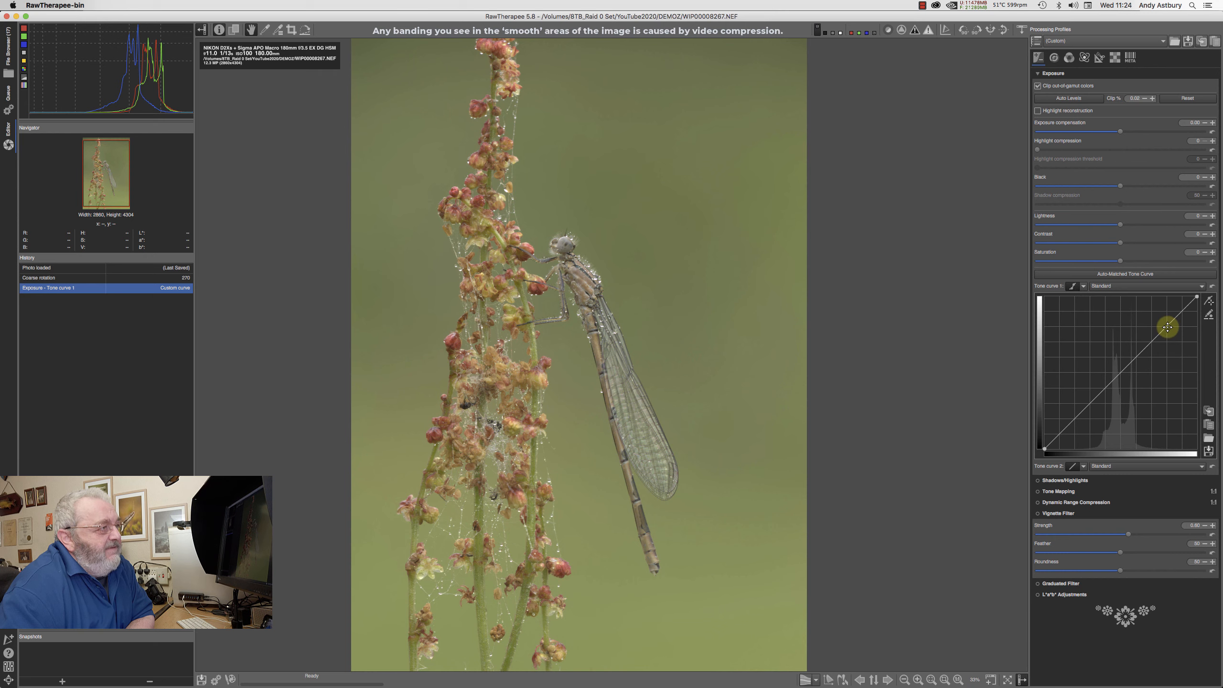
left_click_drag(1168, 328, 1166, 313)
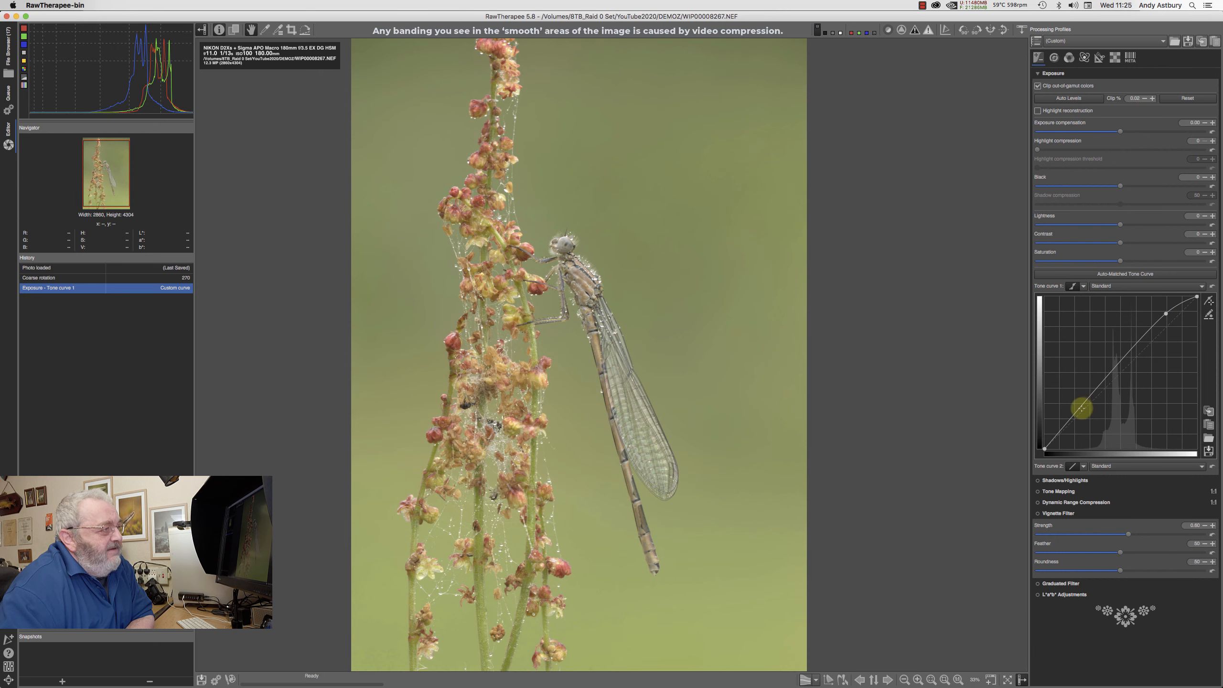
left_click_drag(1082, 409, 1076, 429)
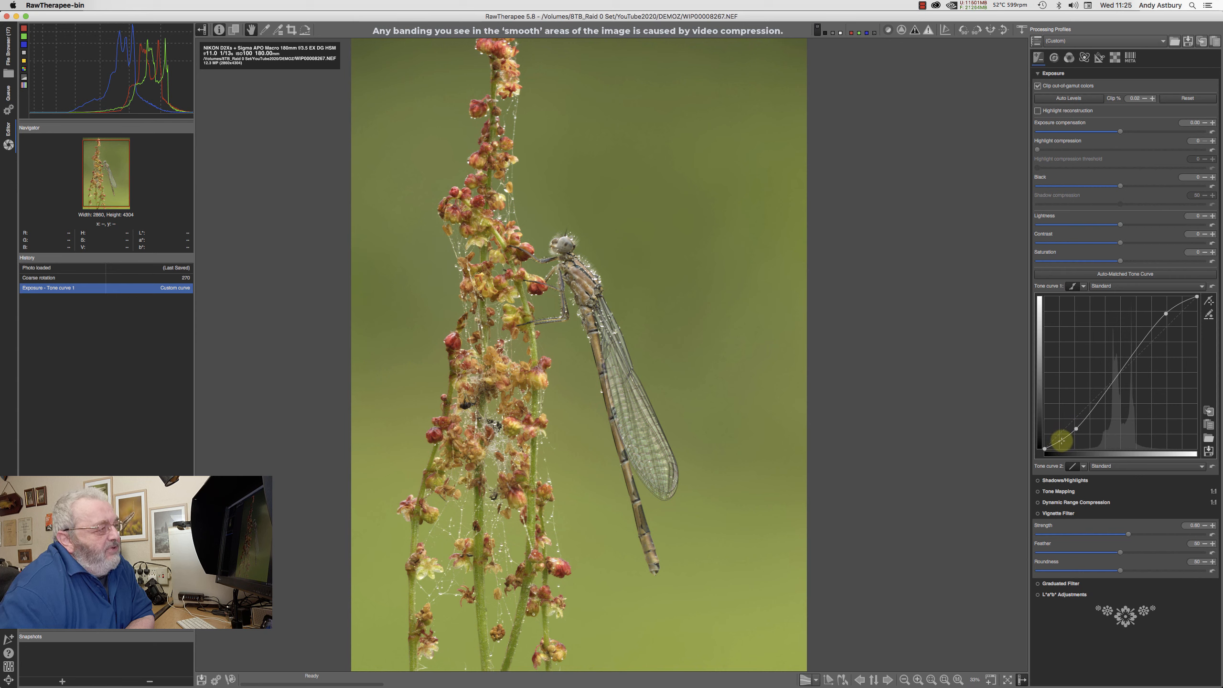
left_click(1061, 442)
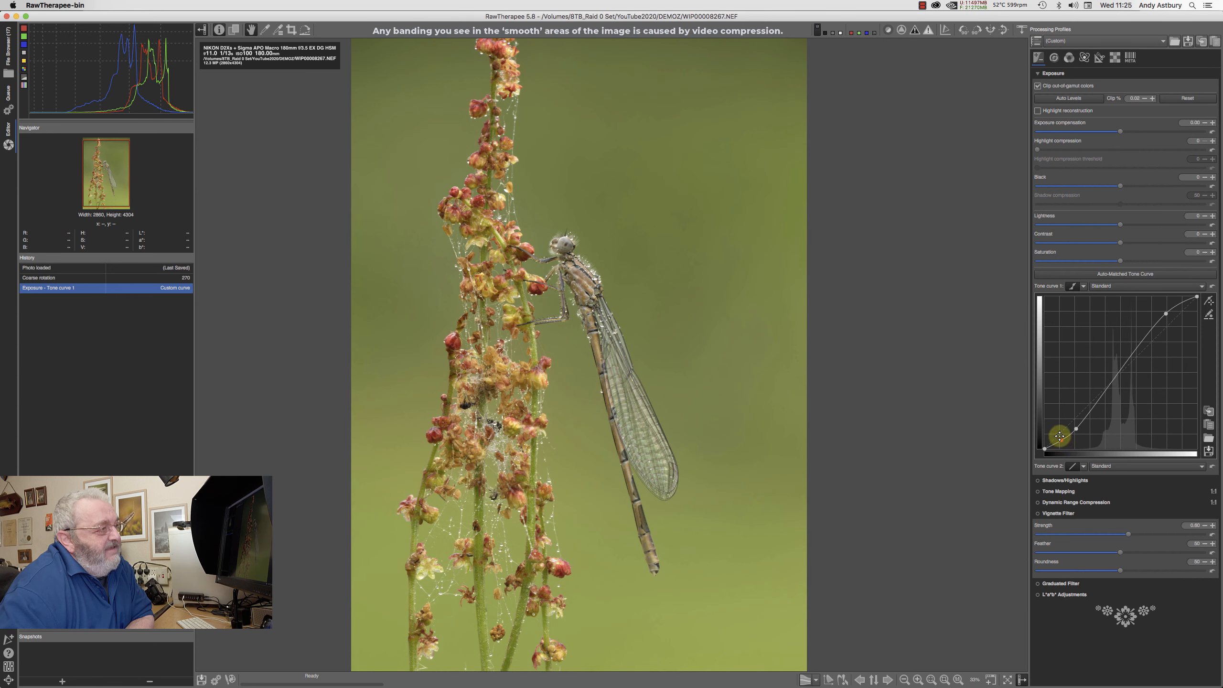
left_click_drag(1060, 437, 1057, 437)
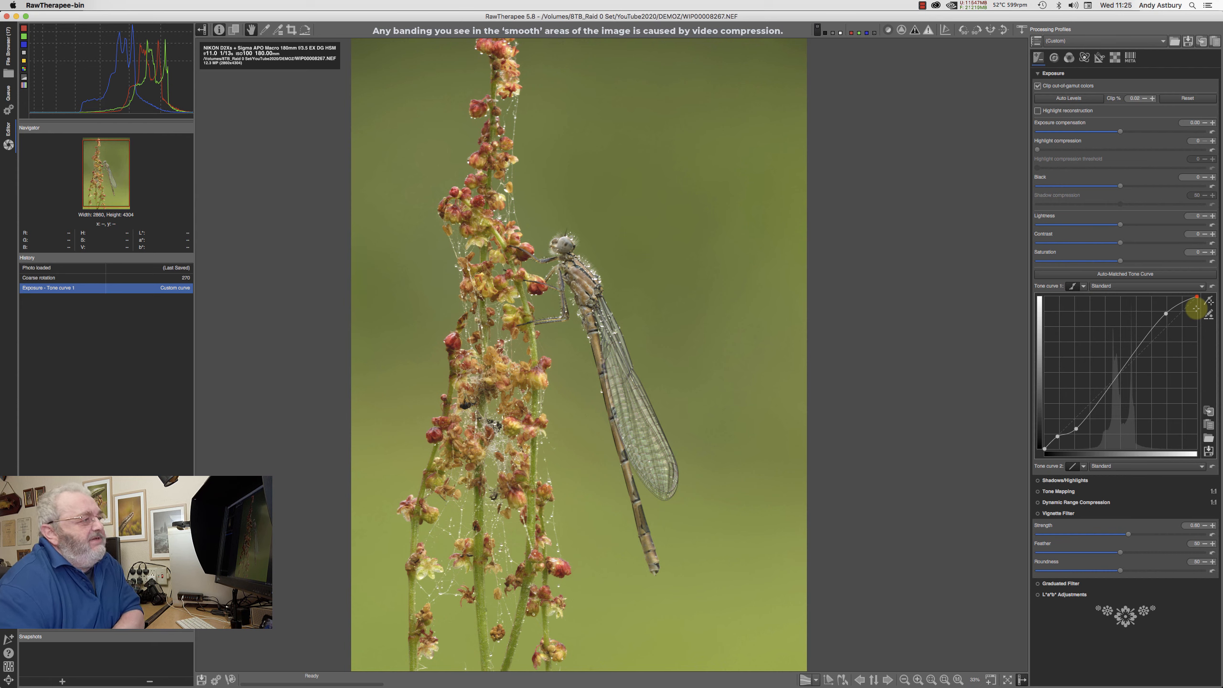
Reset tone curve 1 to linear and change its type to Parametric.
left_click(1213, 288)
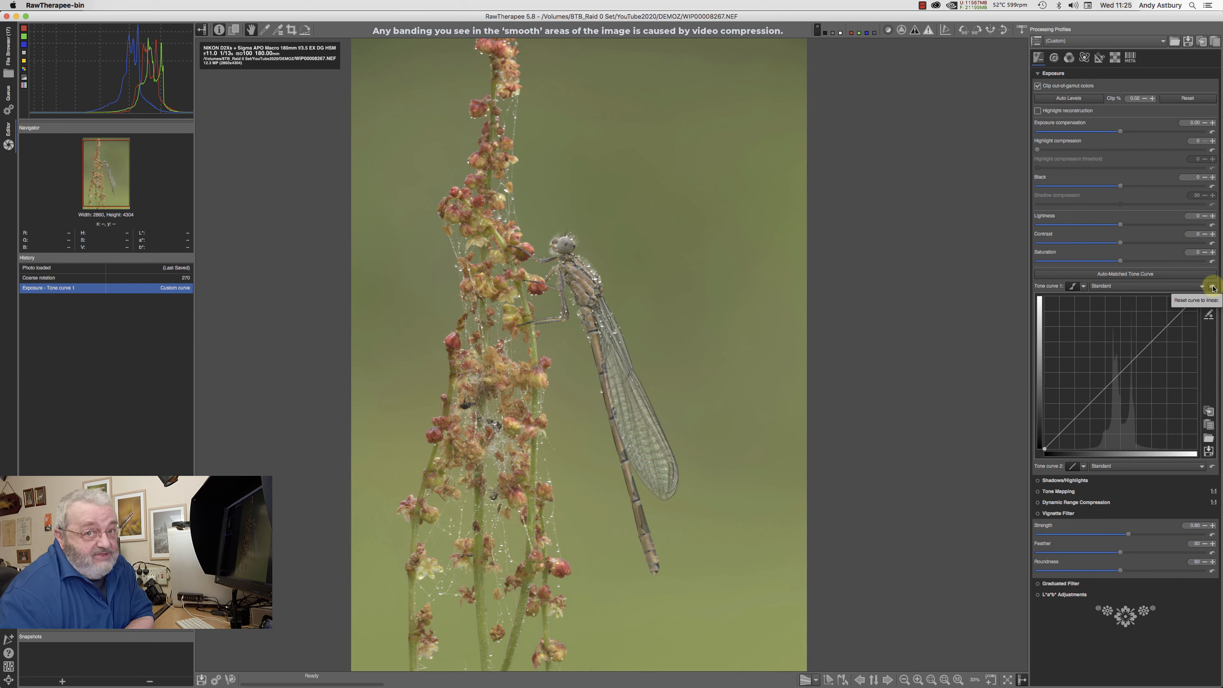
left_click(1084, 288)
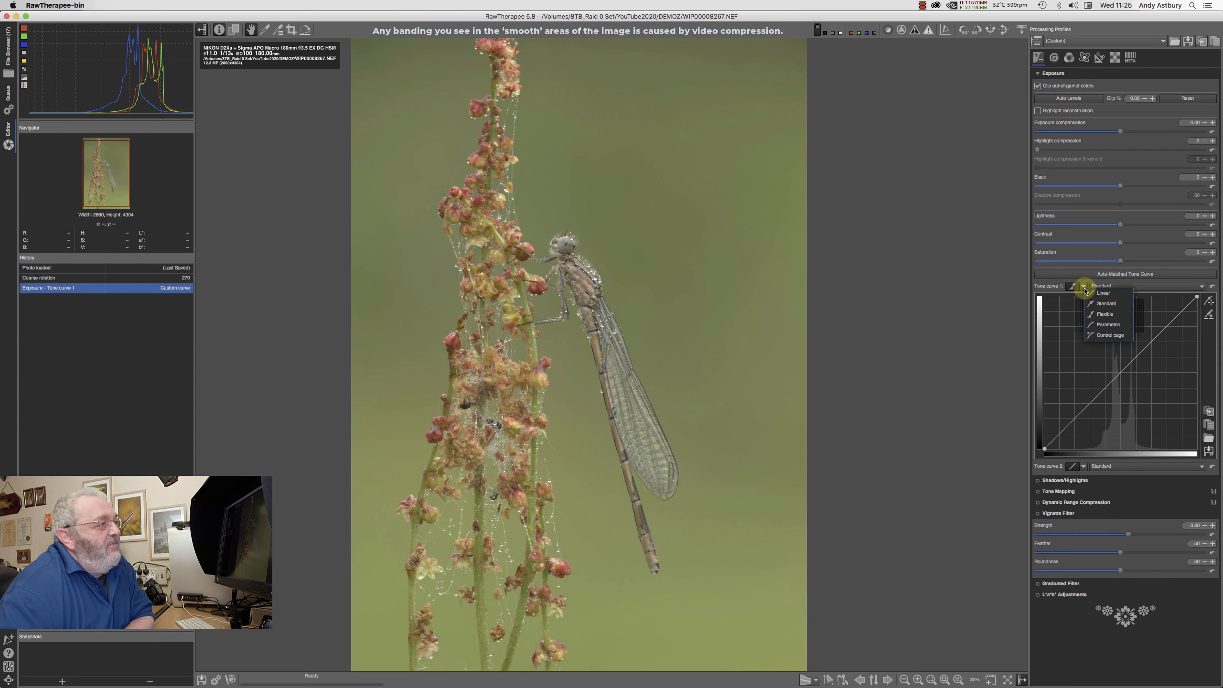
left_click(1092, 325)
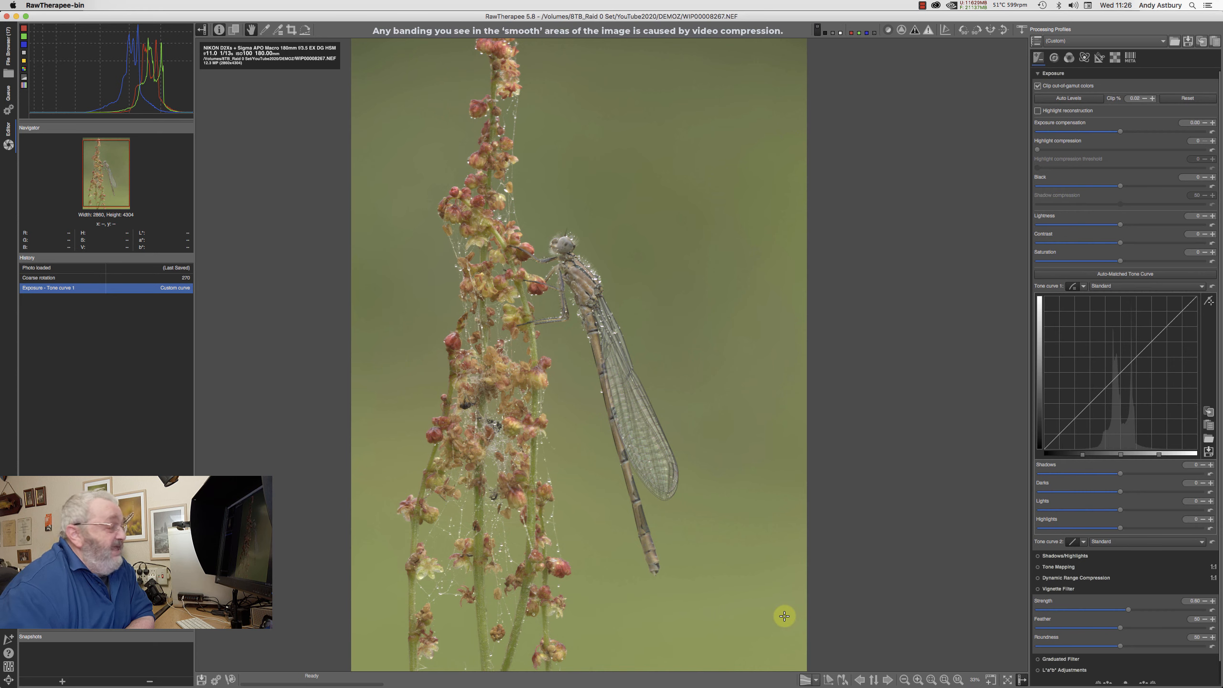
Switch to Lightroom Classic and reset all develop settings of WIP00008267.NEF.
mouse_move(605, 677)
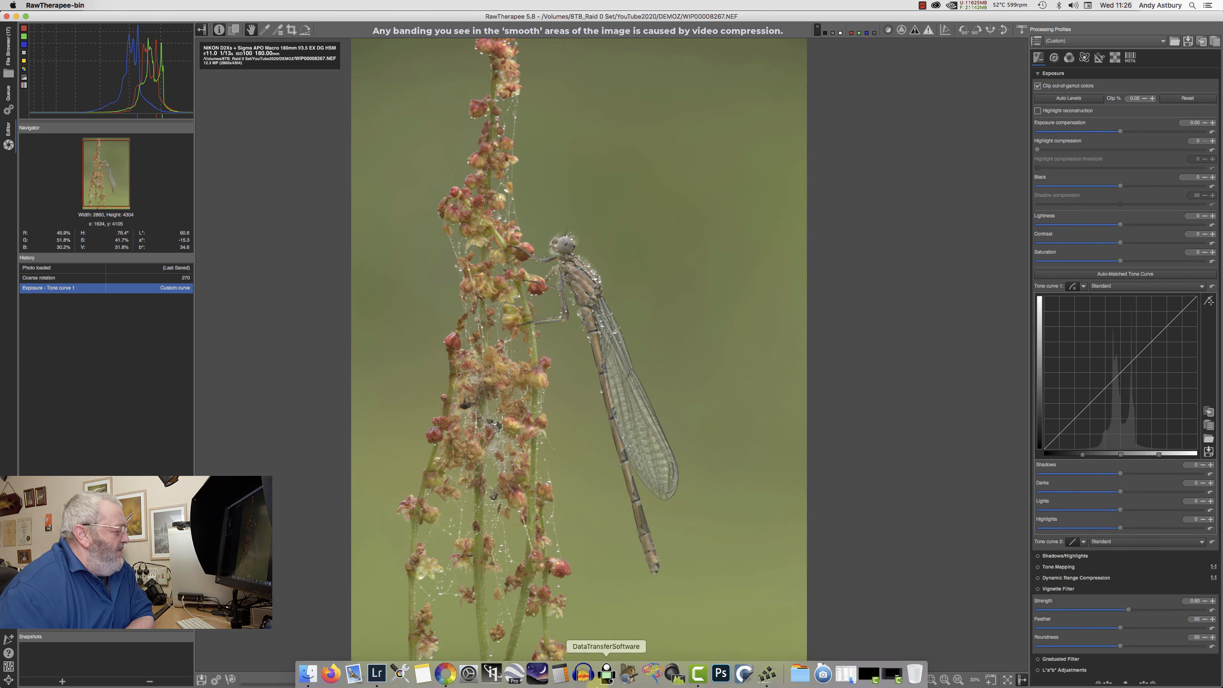
left_click(376, 674)
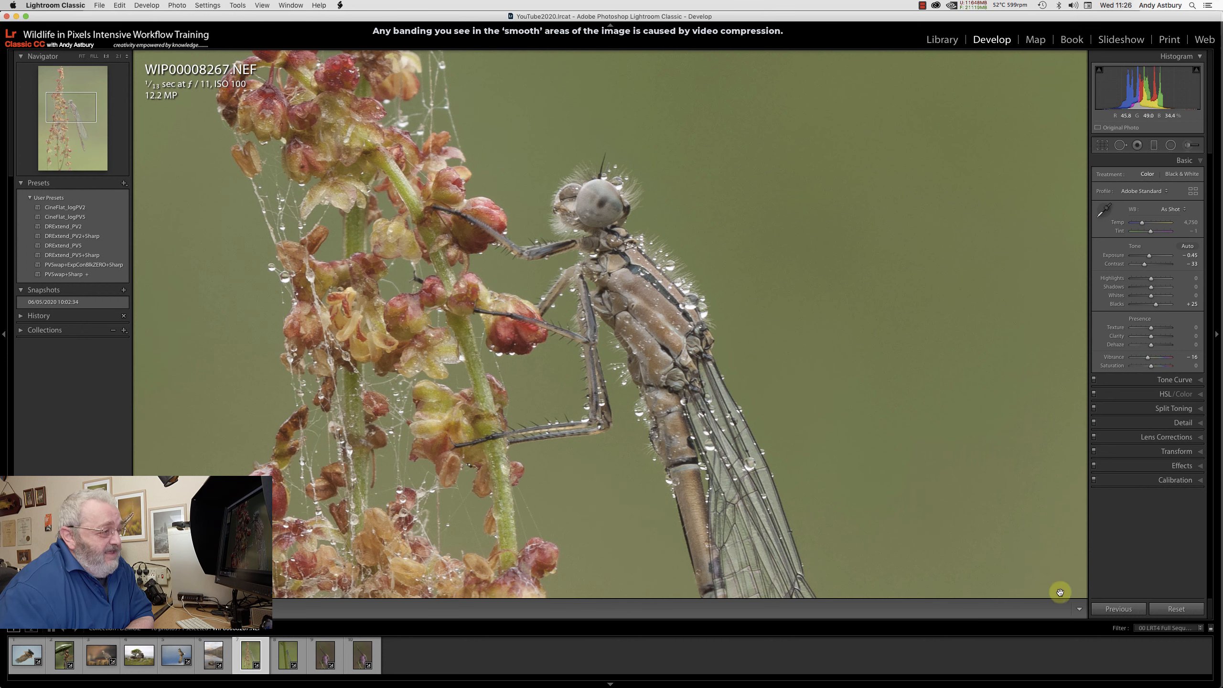
left_click(1170, 610)
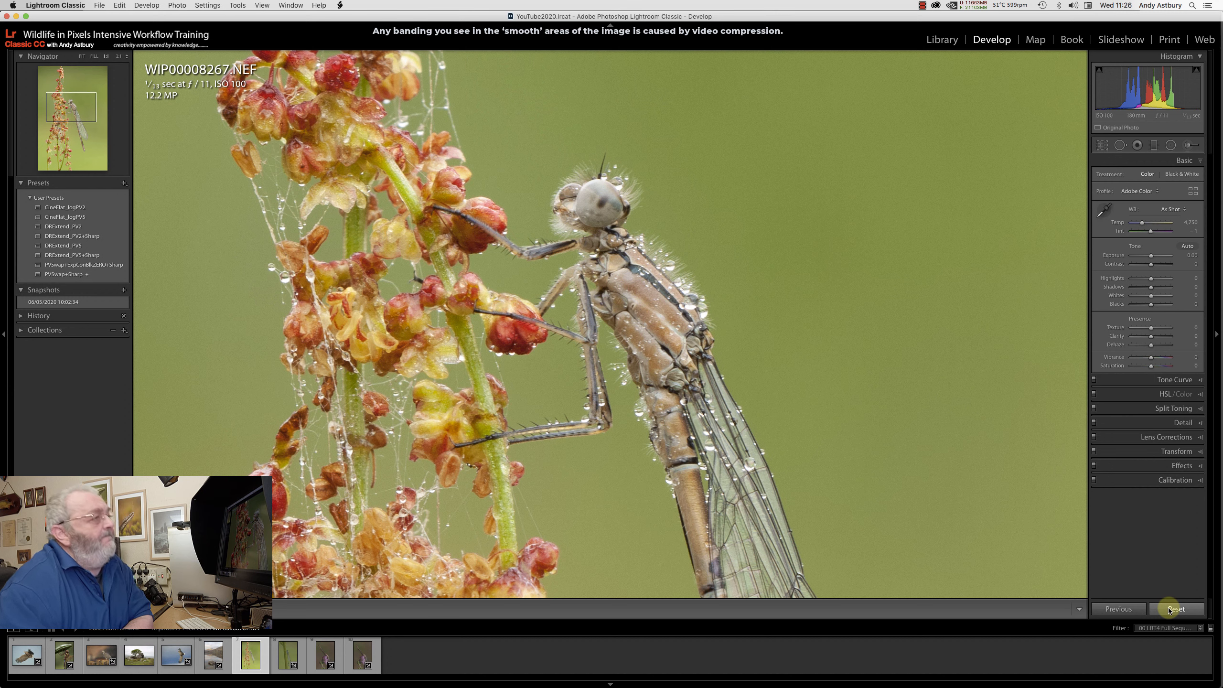
Shape an RGB point tone curve into a gentle S by lowering the shadows and raising the highlights.
left_click(1174, 382)
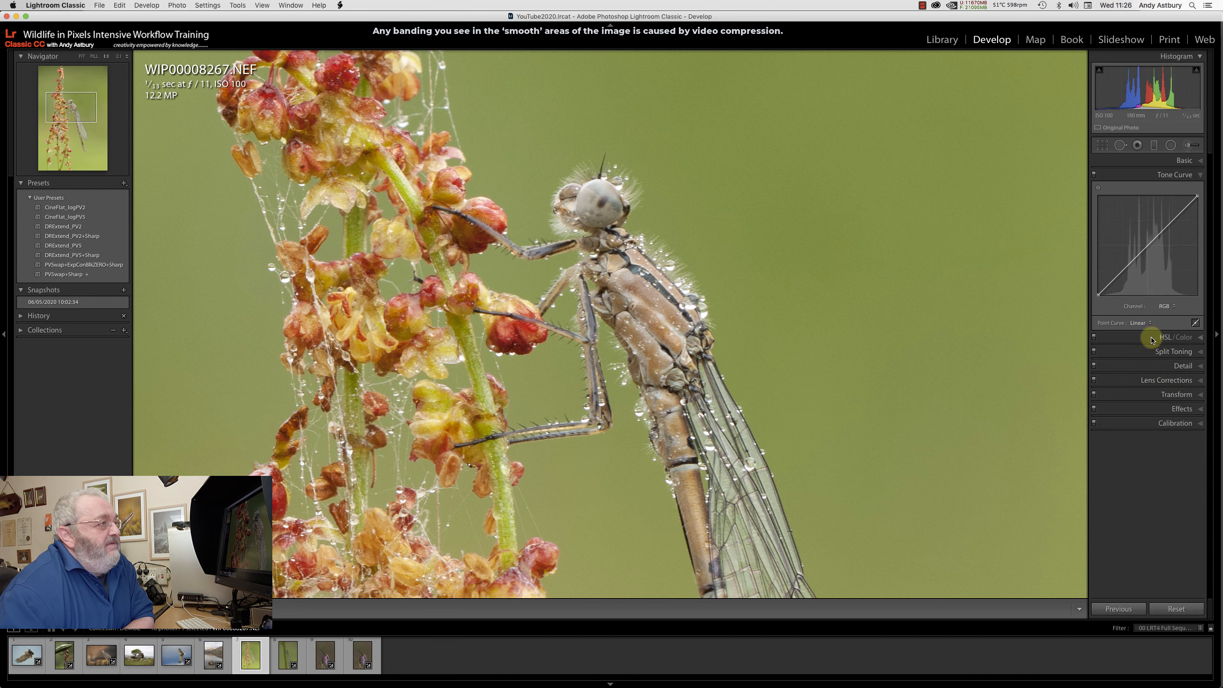
left_click_drag(1120, 275, 1123, 277)
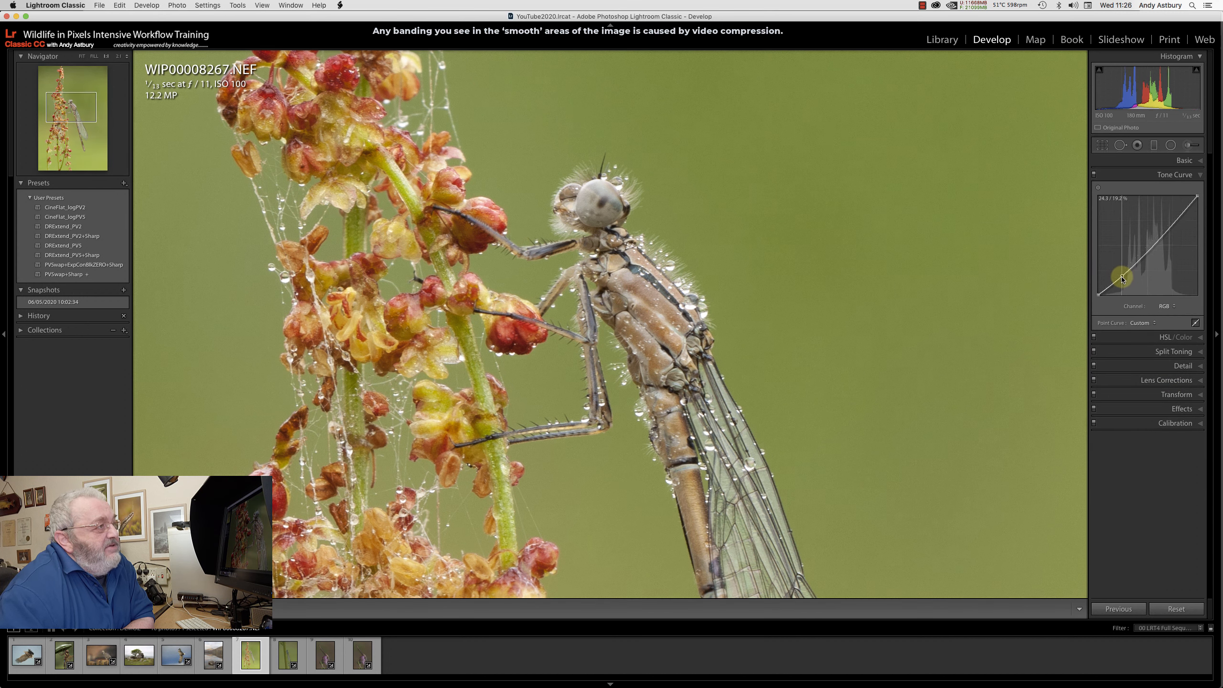
left_click_drag(1172, 228, 1171, 218)
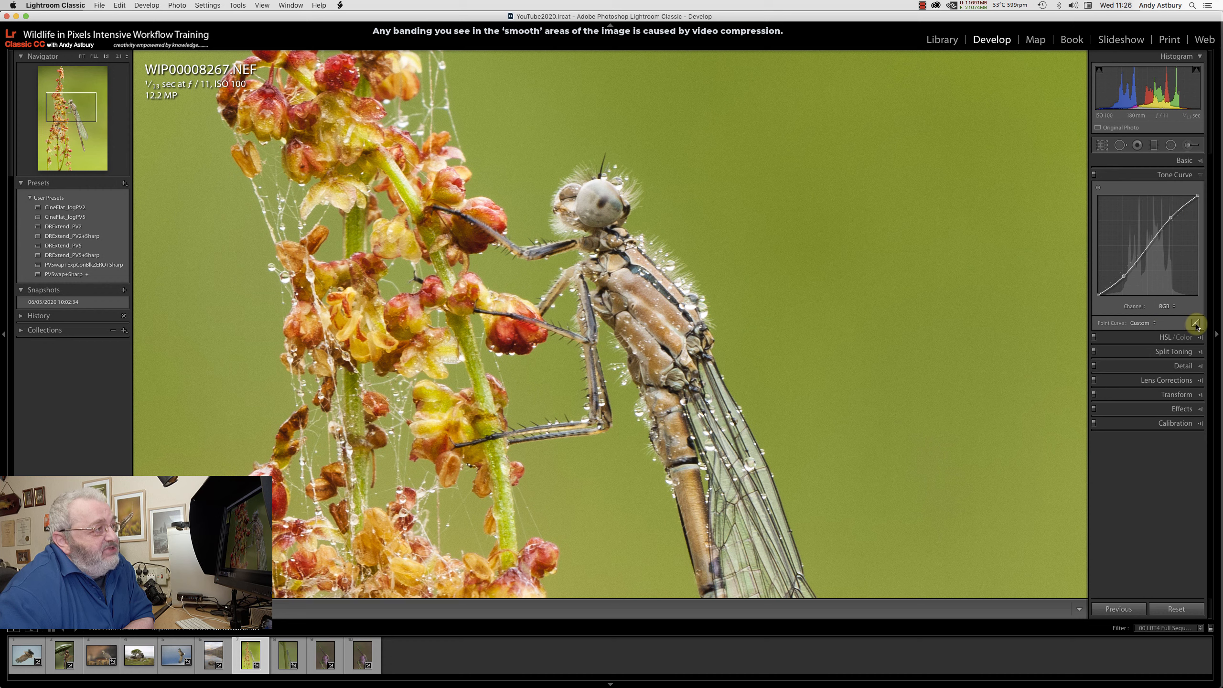
Switch to the parametric region curve, spread its outer split points outward and raise Highlights to +35.
left_click(1197, 324)
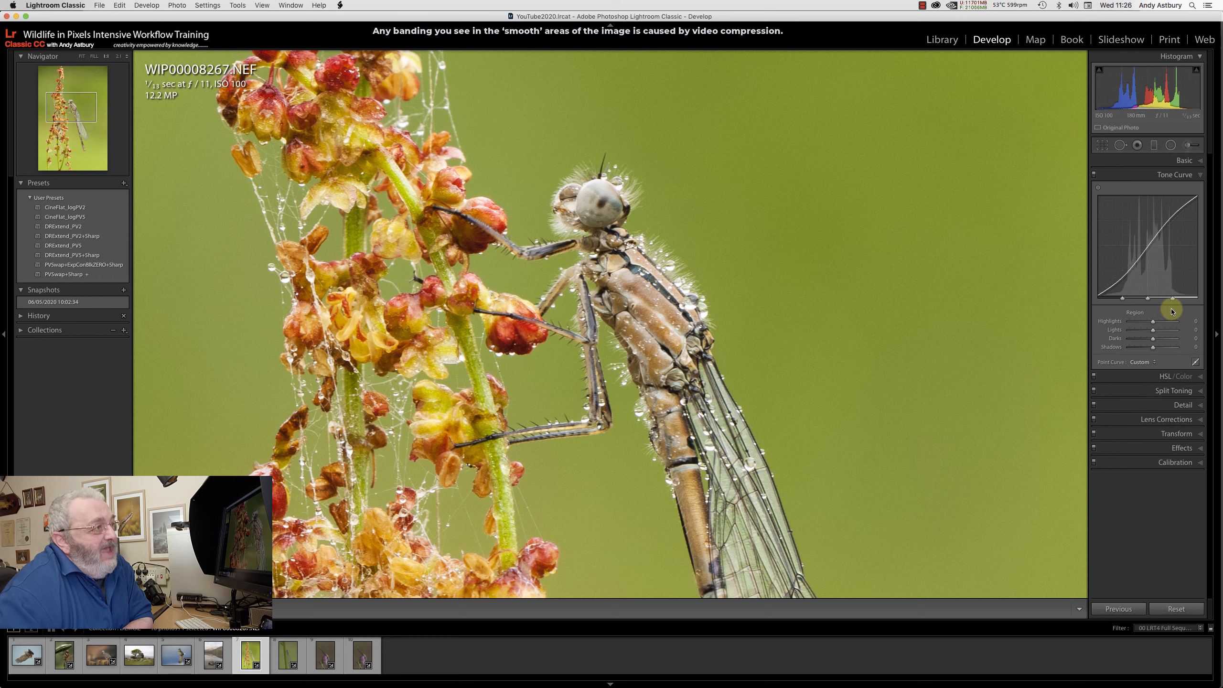
left_click_drag(1173, 299, 1112, 299)
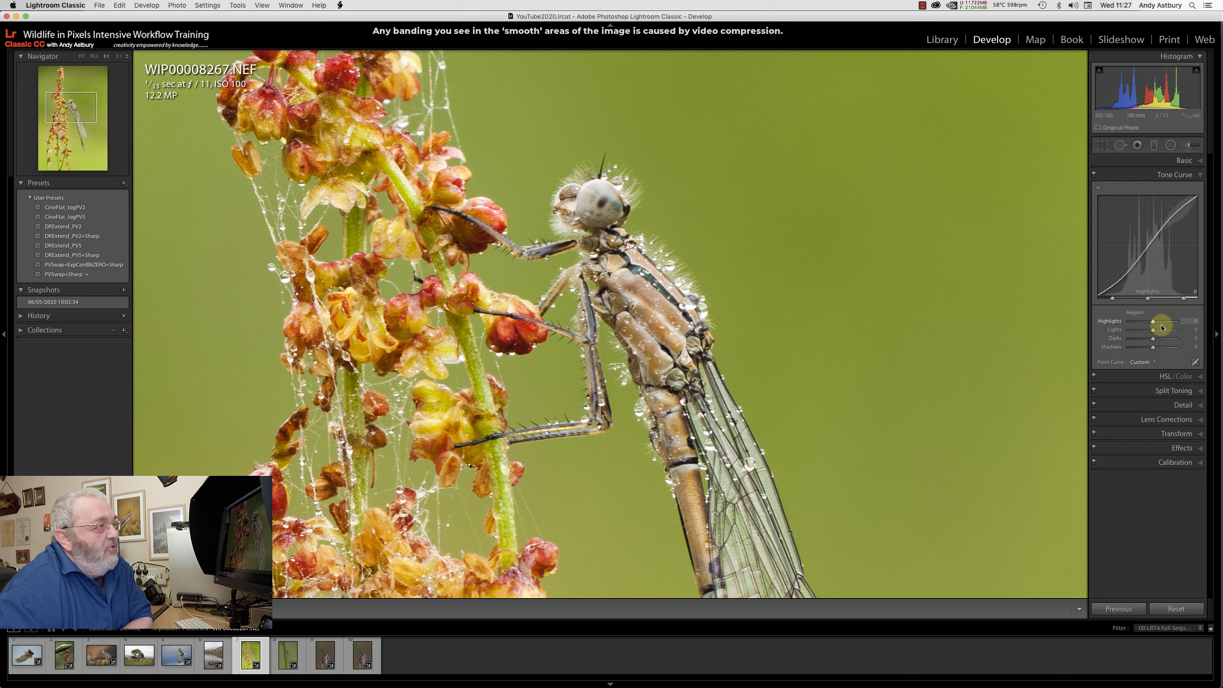
mouse_move(1153, 324)
left_mouse_down()
mouse_move(1140, 323)
mouse_move(1175, 323)
mouse_move(1137, 324)
mouse_move(1161, 323)
left_mouse_up()
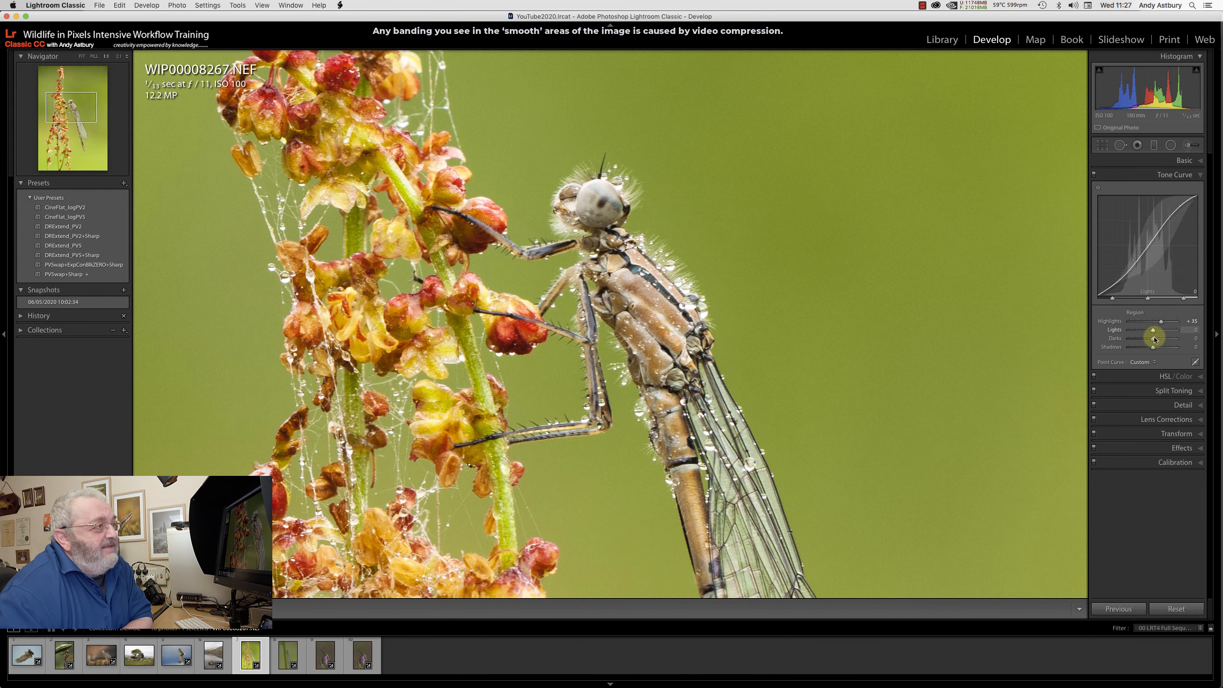
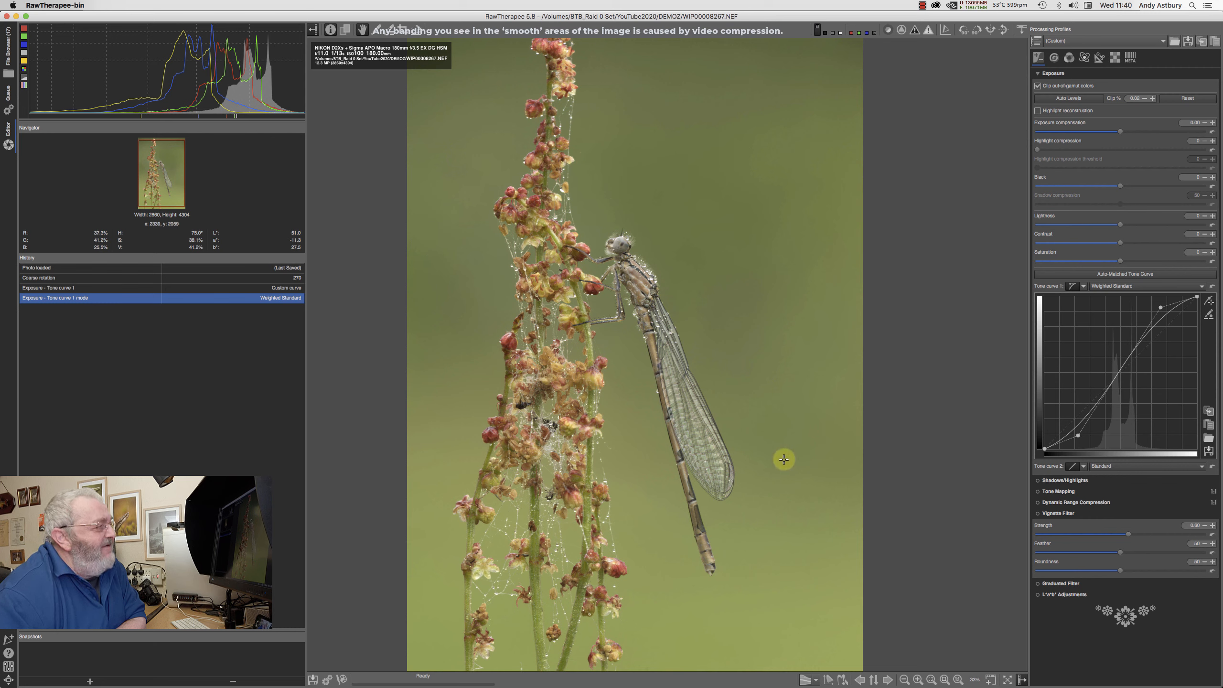
Compare the Standard mode with Weighted Standard on tone curve 1, finishing in Weighted Standard.
left_click(1116, 287)
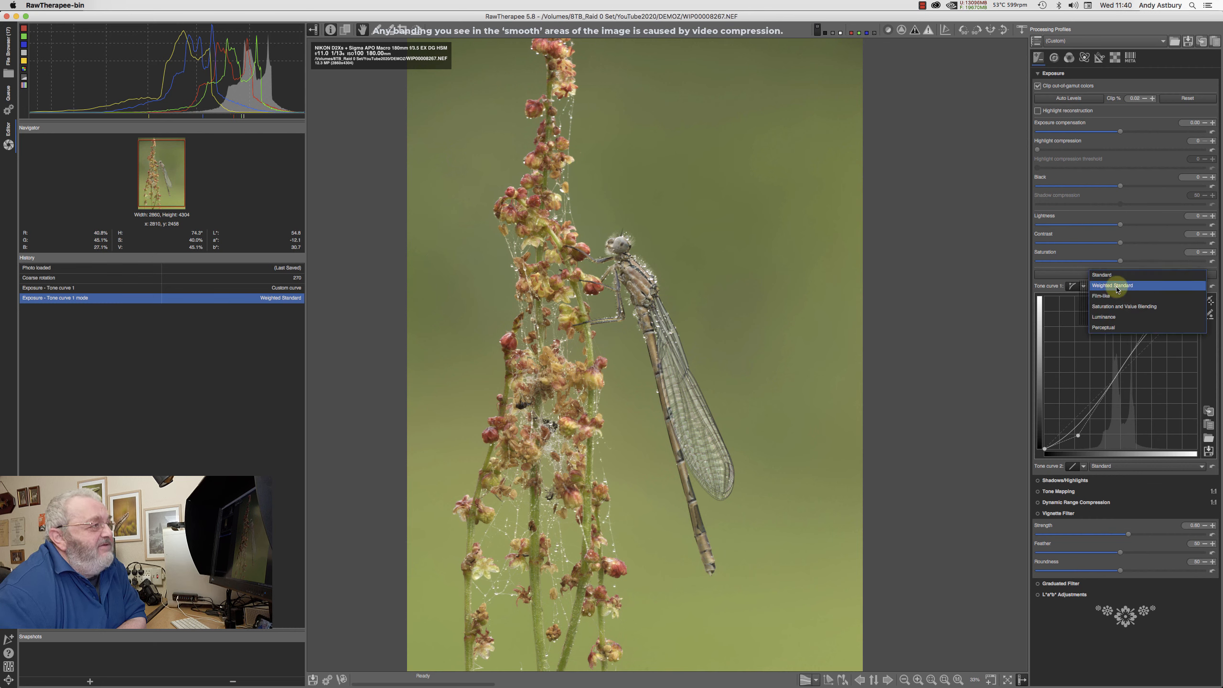
left_click(1113, 285)
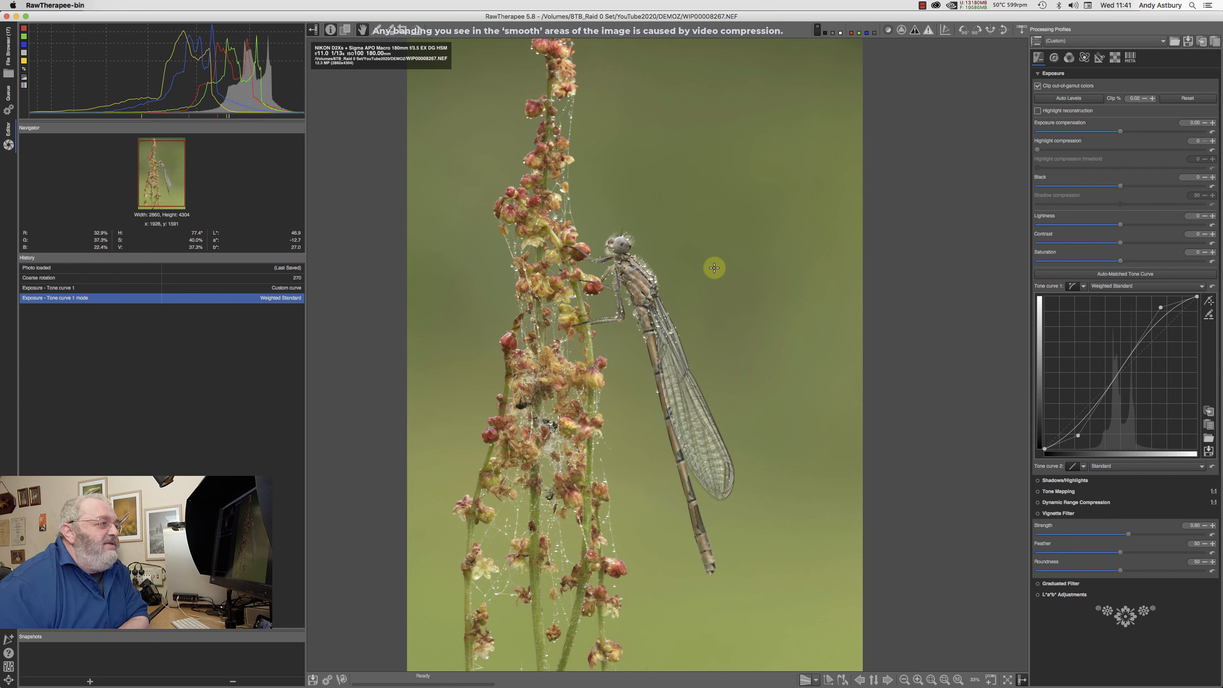
left_click(1099, 288)
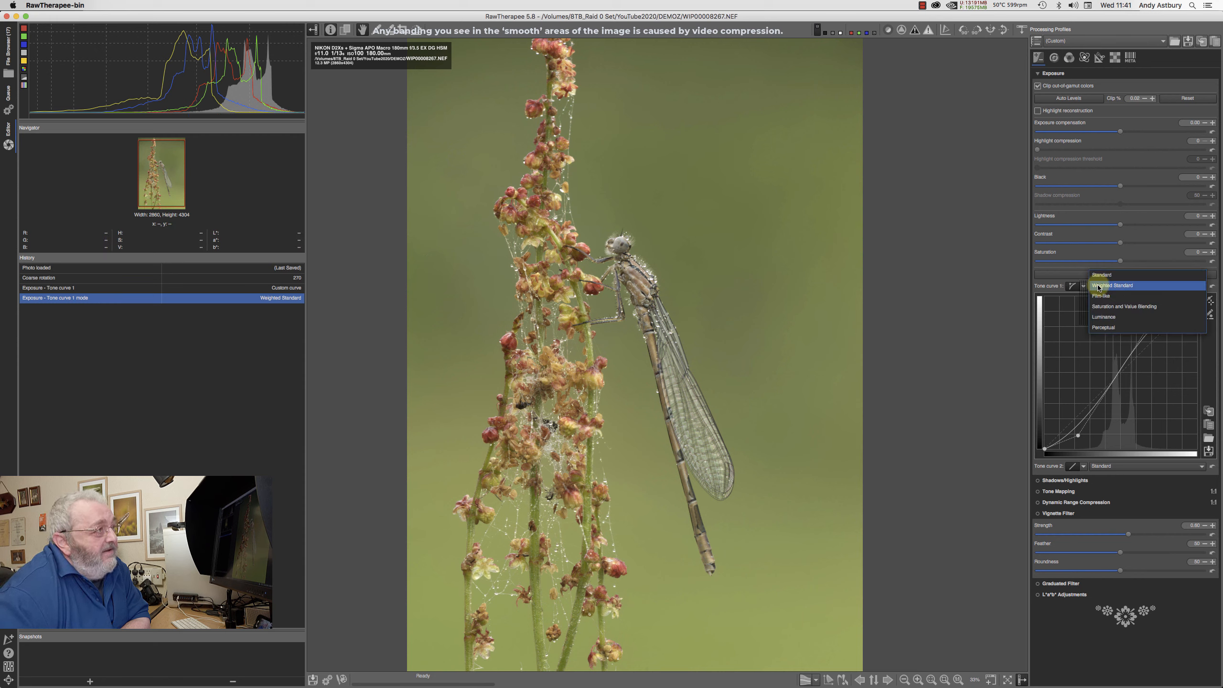
left_click(1097, 276)
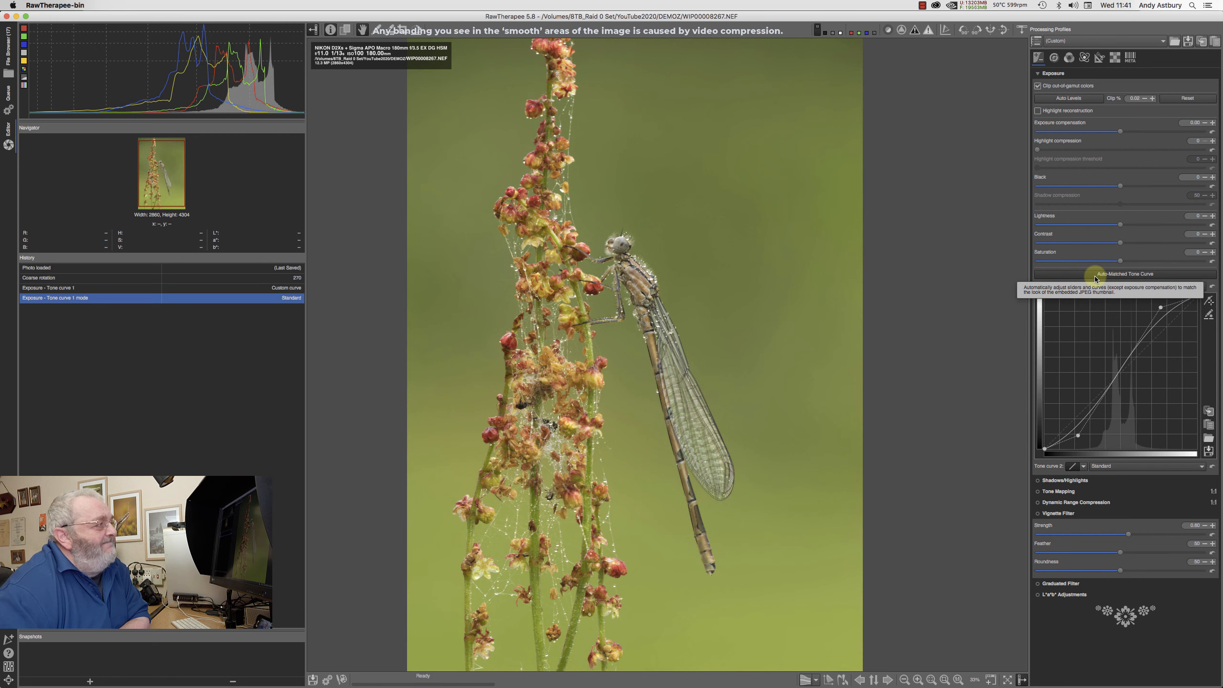
left_click(1100, 286)
left_click(1101, 297)
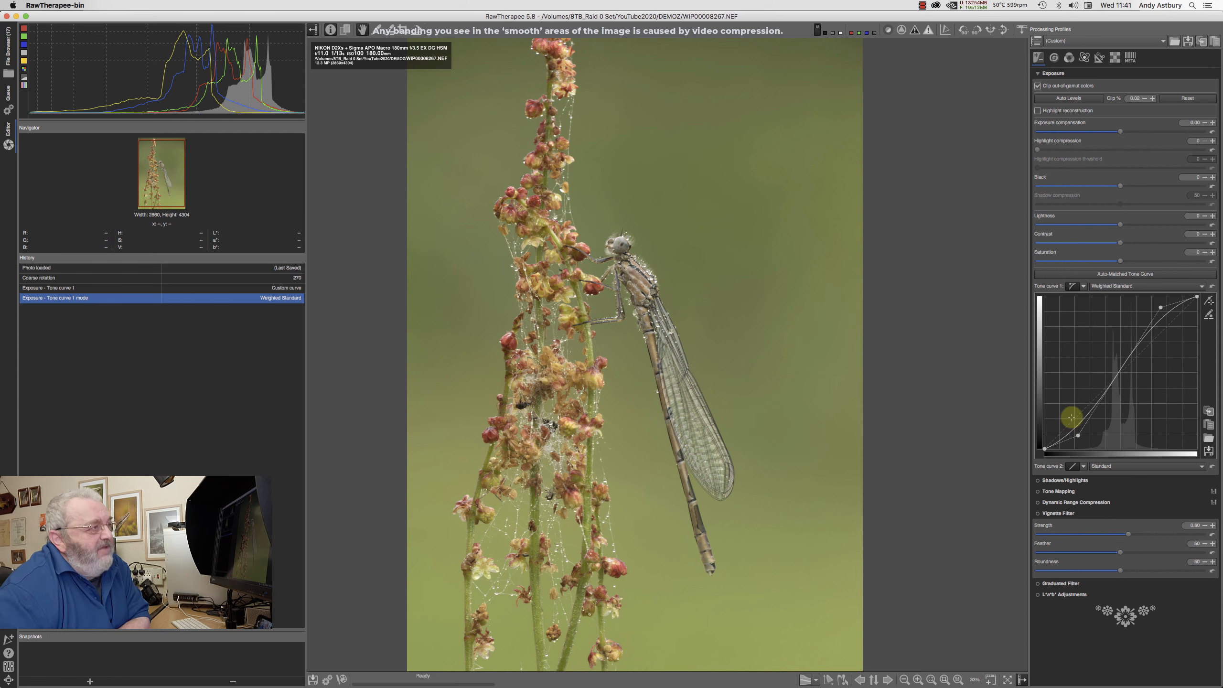
Set the tone curve 1 mode to Standard as a reference and switch it to Film-like for comparison.
left_click(1122, 287)
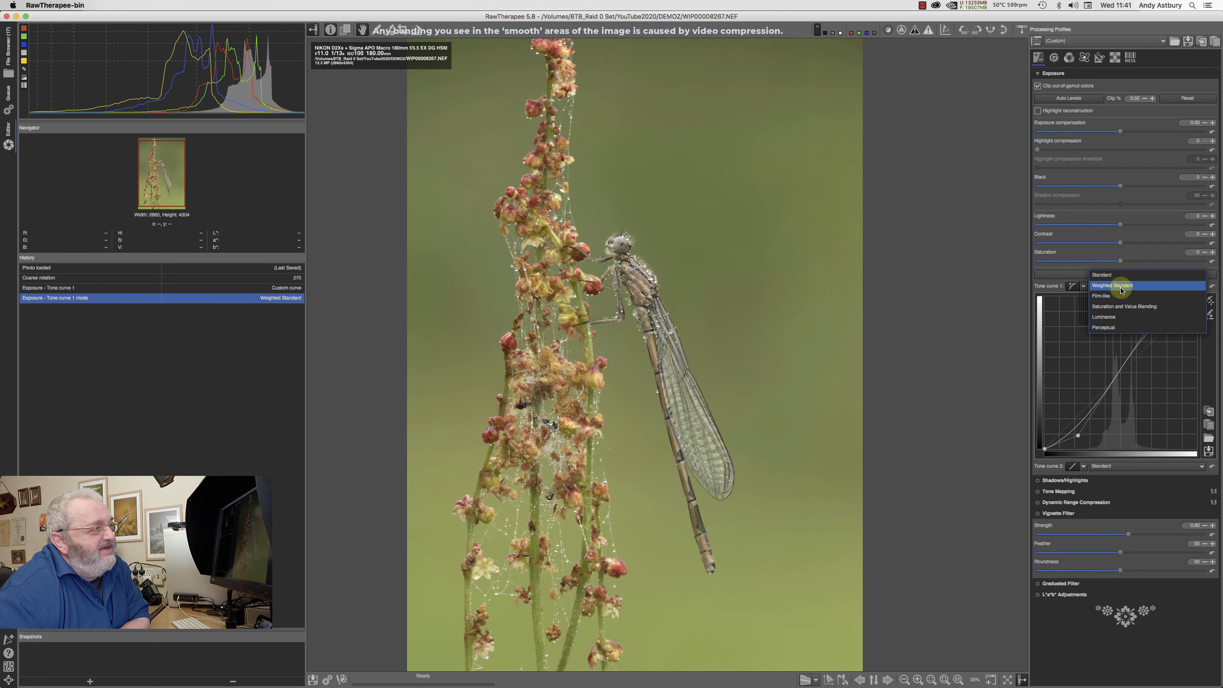
left_click(1112, 276)
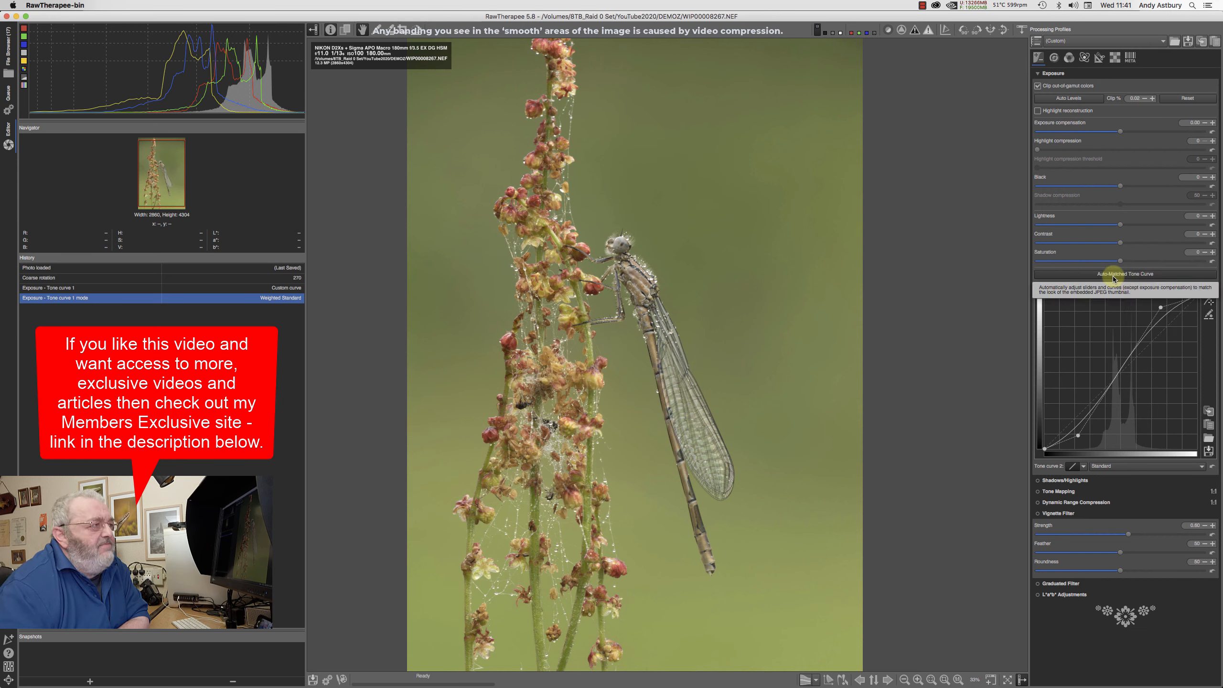
left_click(1108, 286)
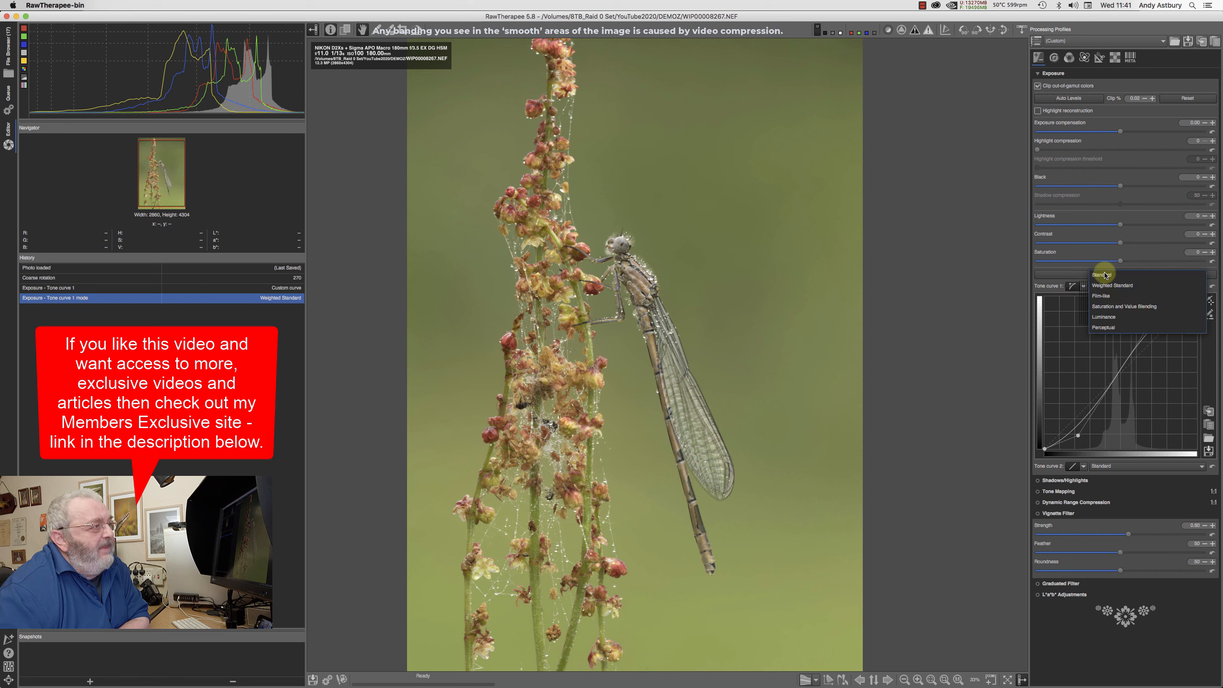
left_click(1103, 277)
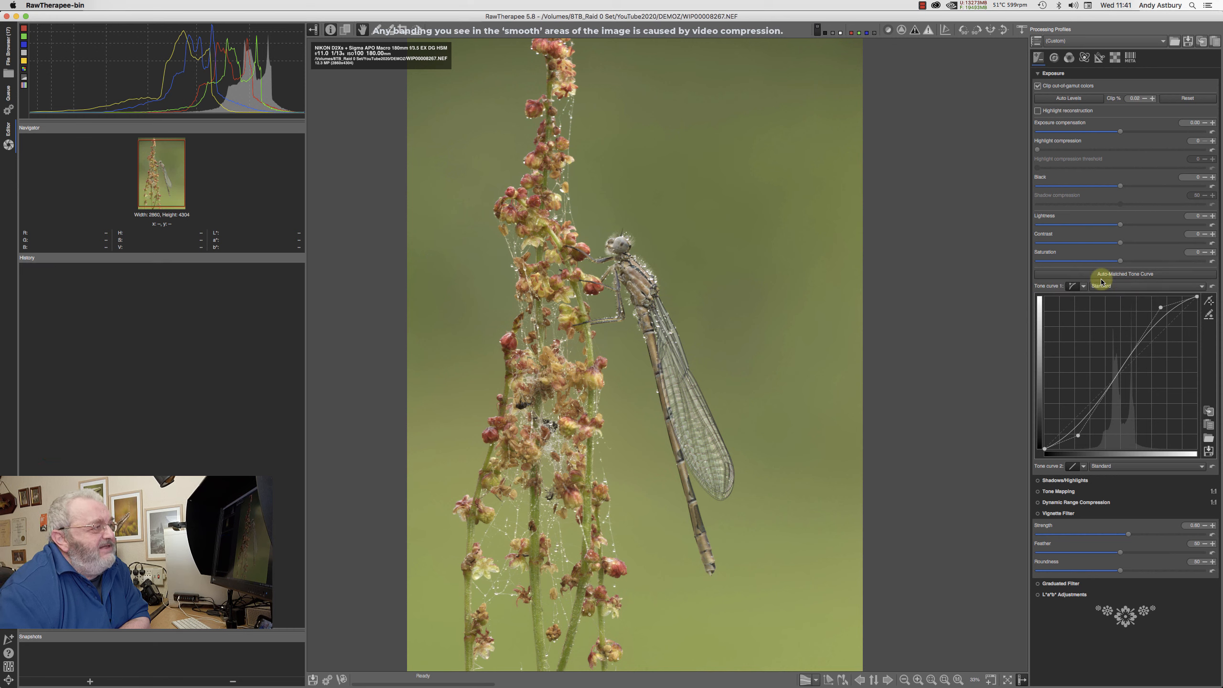
left_click(1105, 286)
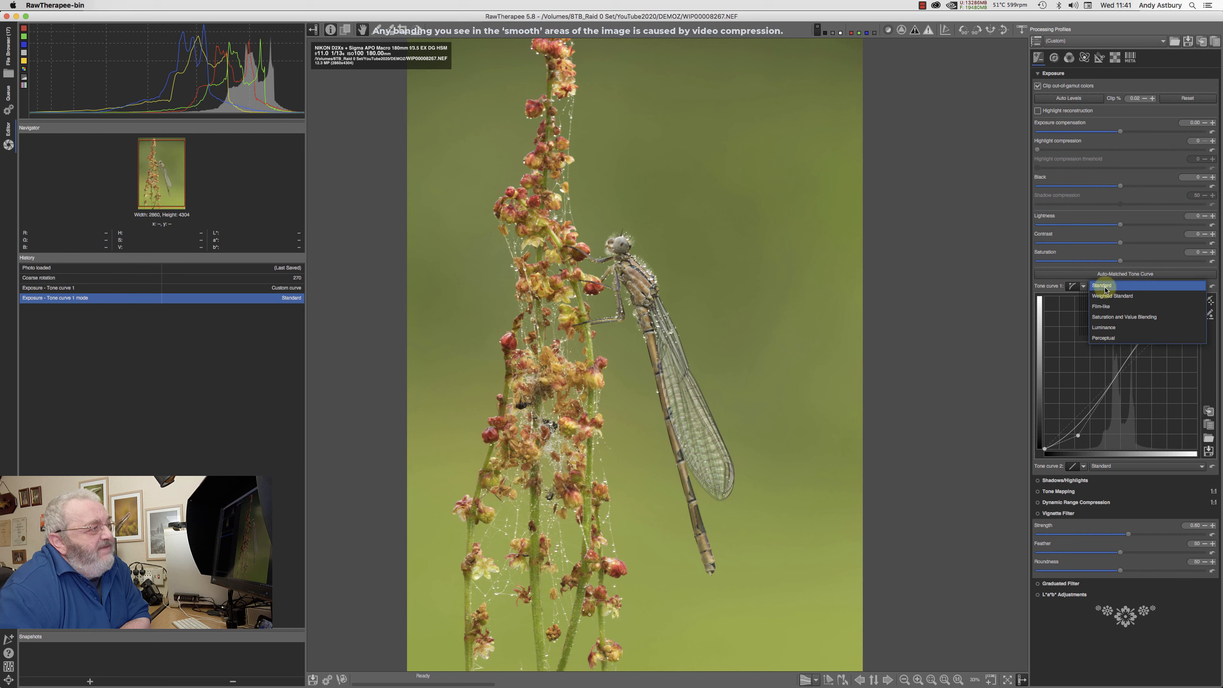
left_click(1104, 308)
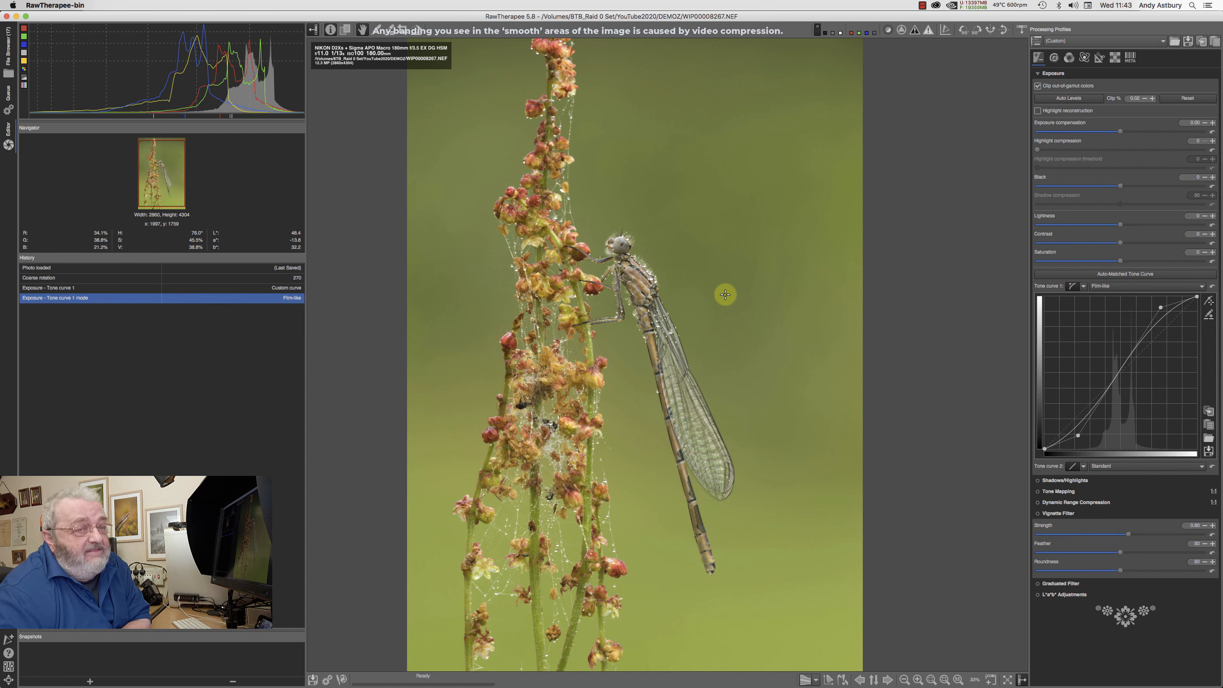
Compare Standard with Saturation and Value Blending on tone curve 1, and check the latter against a linear curve before restoring the S-curve.
left_click(1108, 285)
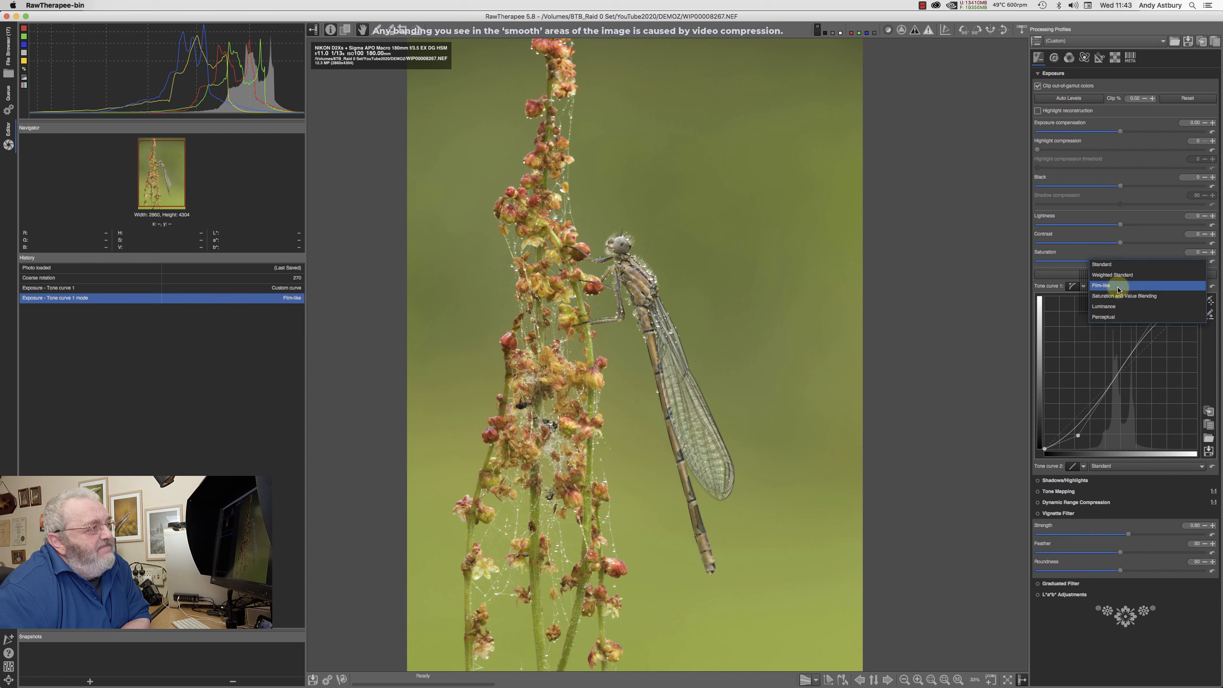
left_click(1106, 265)
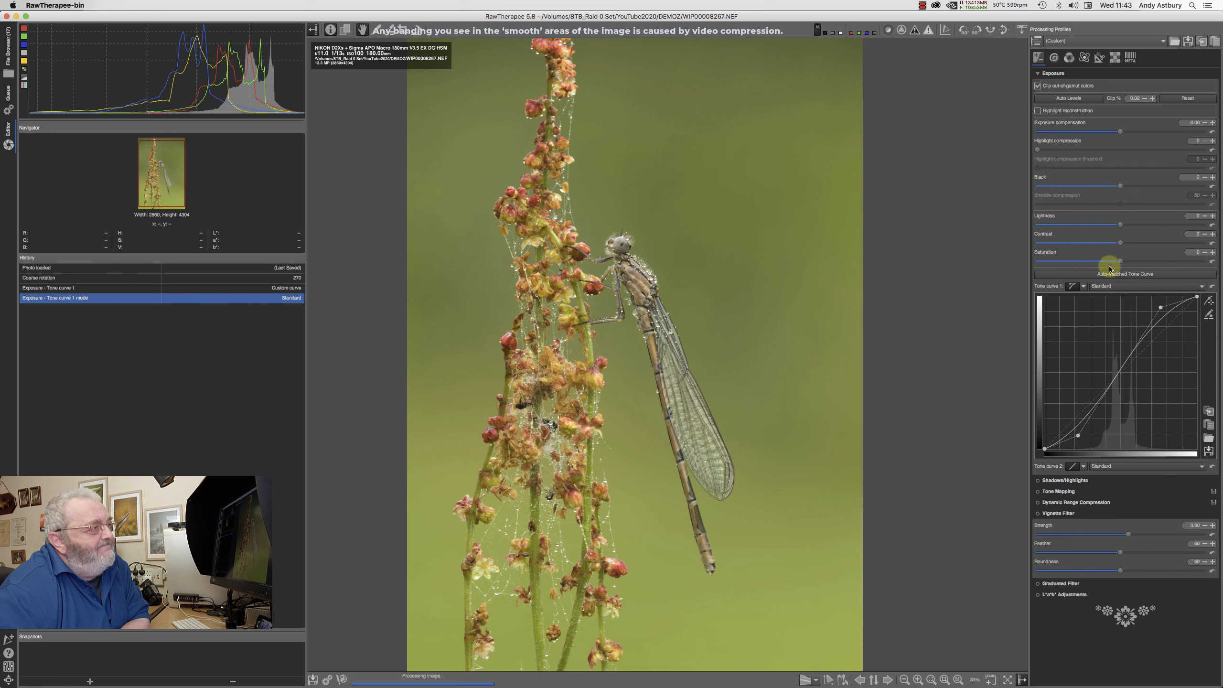
left_click(1108, 287)
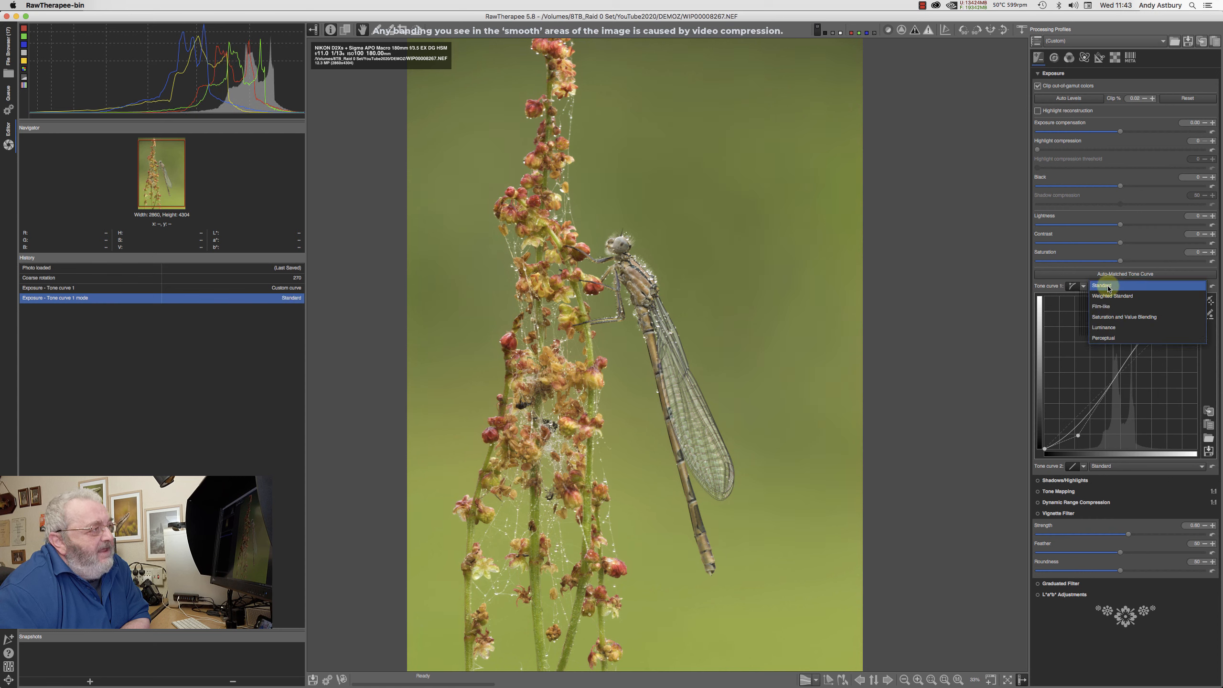
left_click(1107, 317)
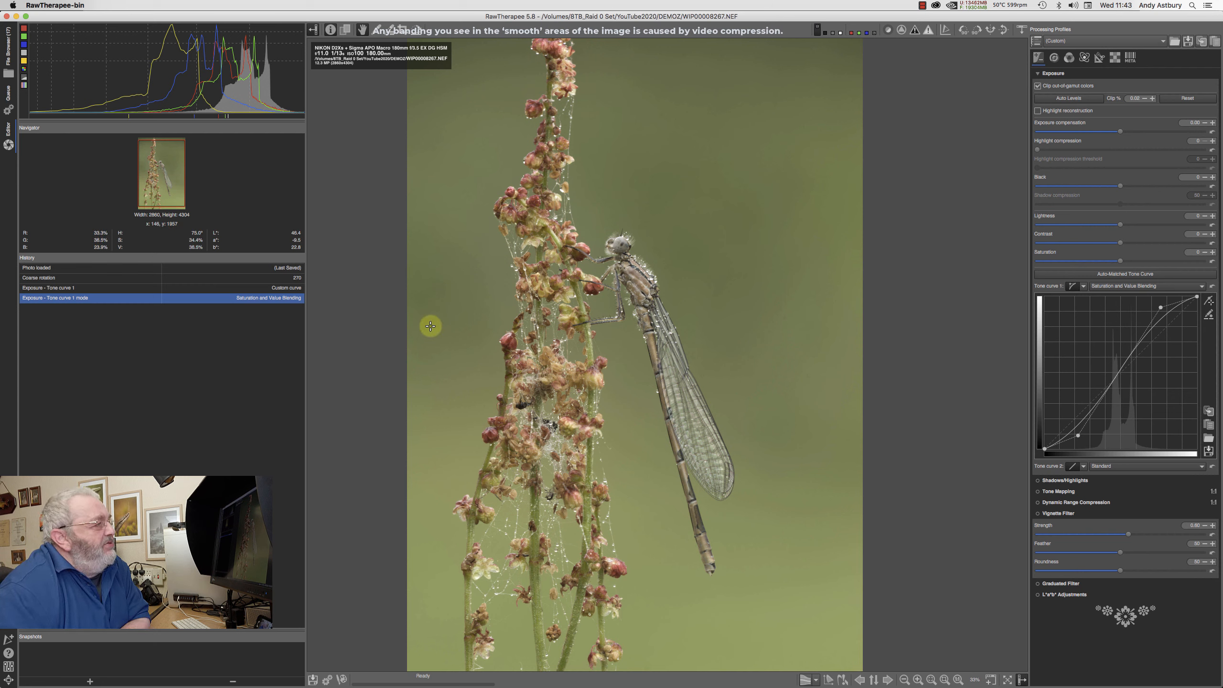
left_click(1212, 287)
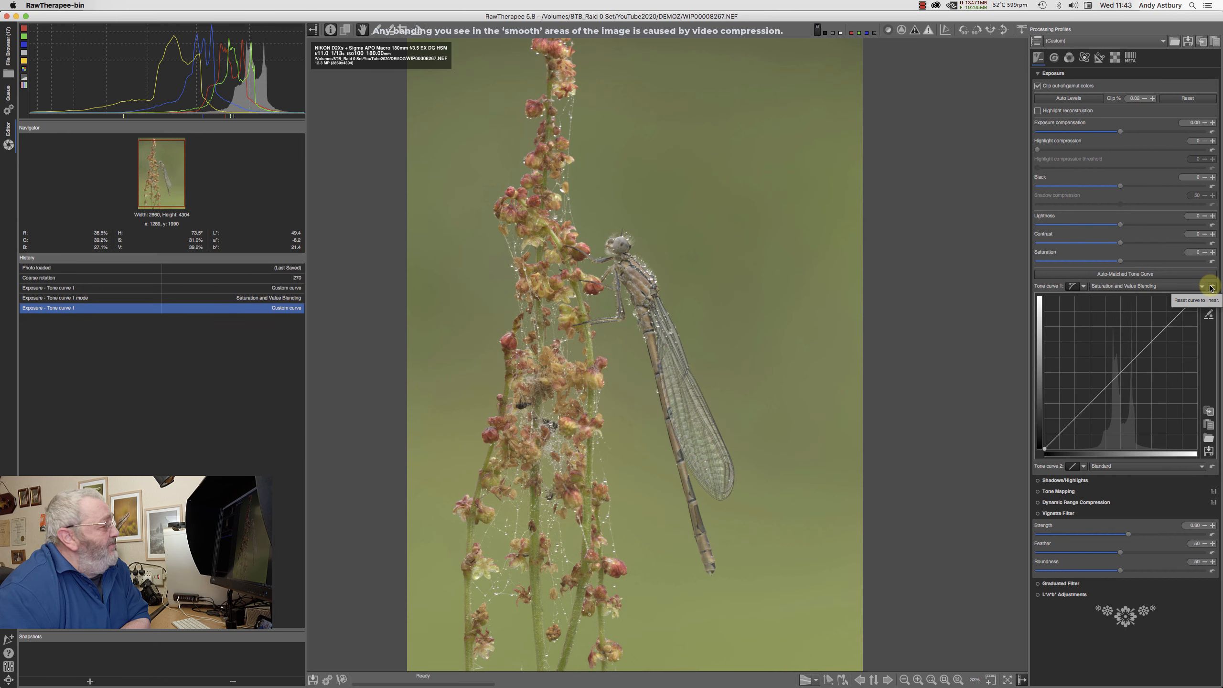
left_click(276, 299)
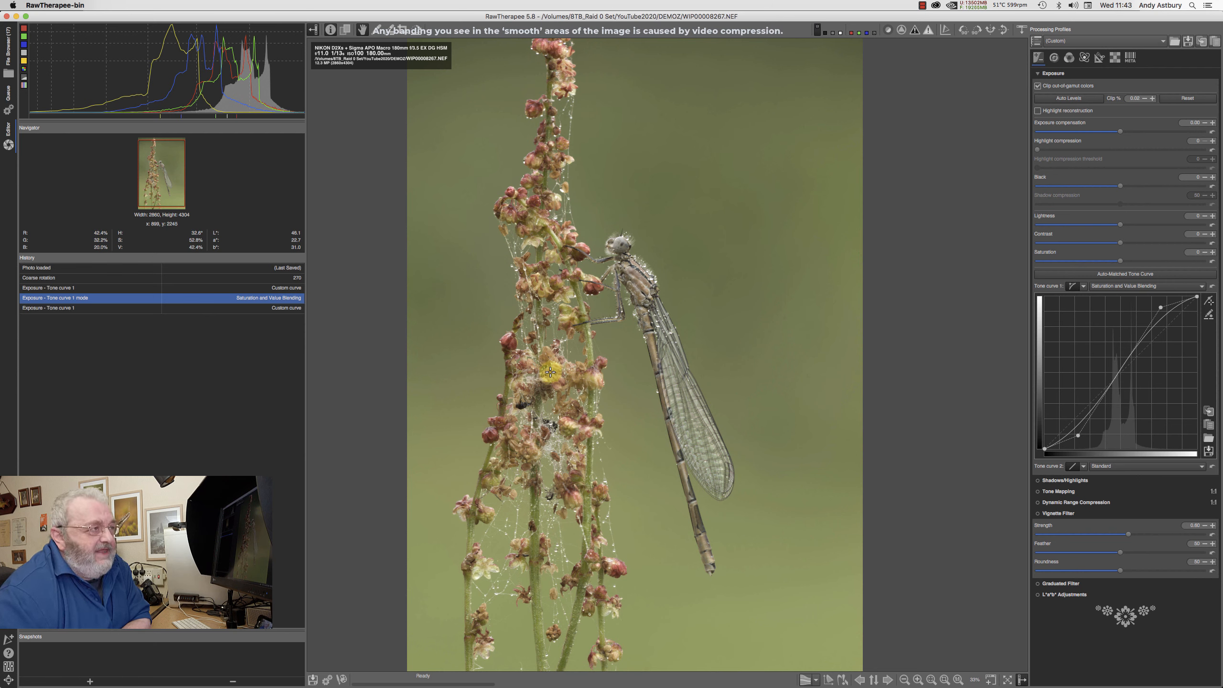
Alternate the tone curve 1 mode between Standard and Luminance to compare them, finishing in Luminance.
left_click(1108, 286)
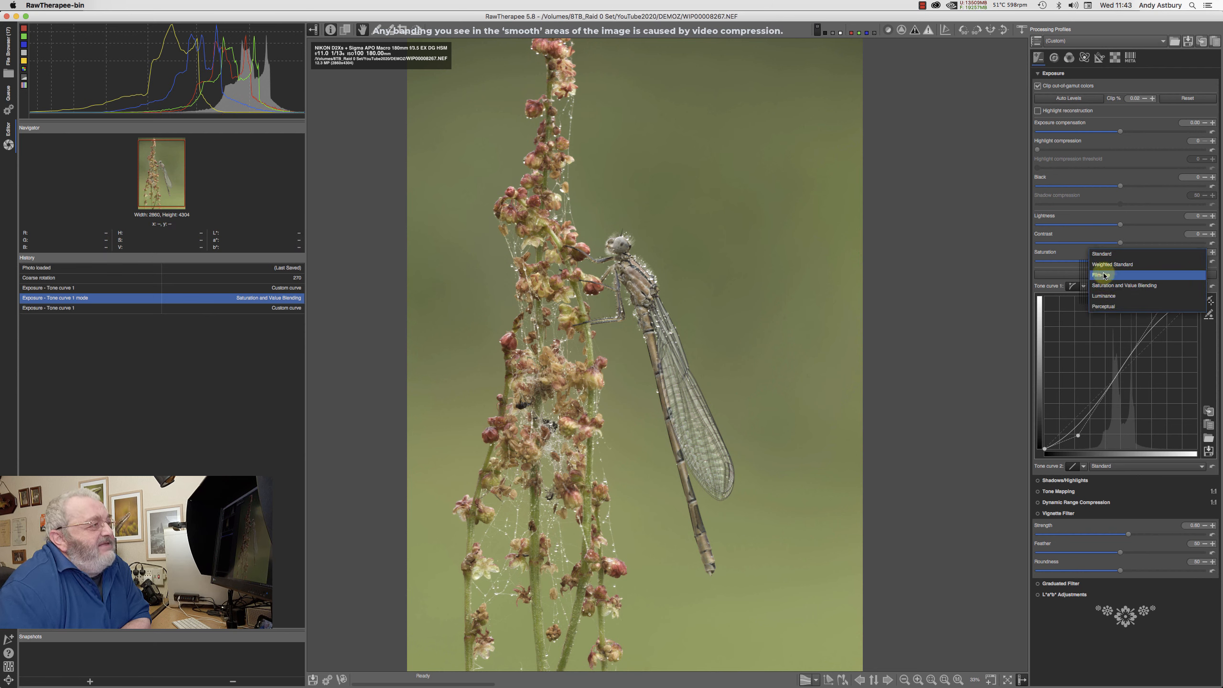
left_click(1102, 254)
left_click(1101, 286)
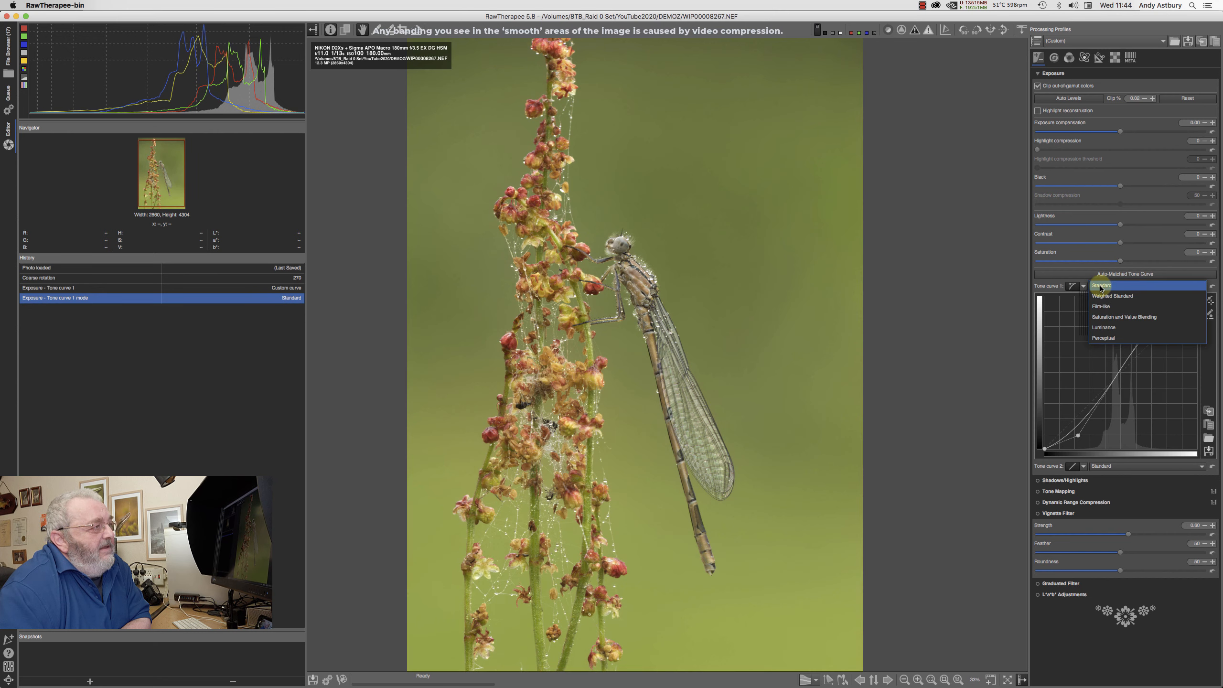
left_click(1100, 330)
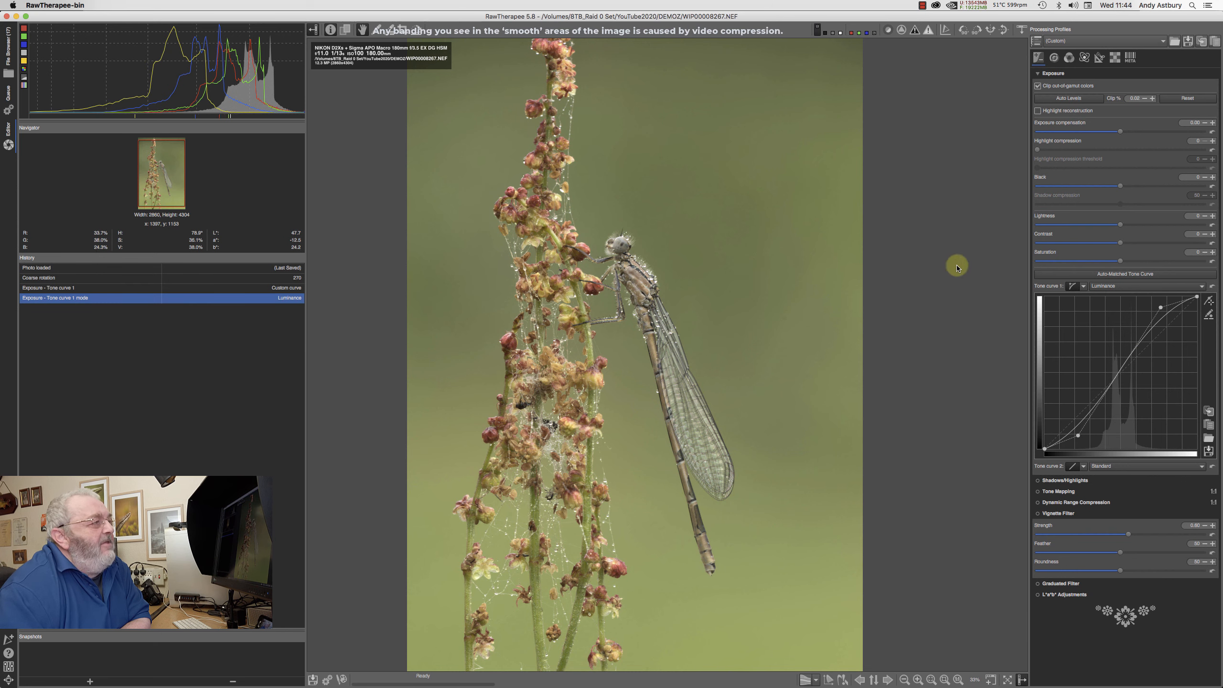
left_click(1103, 287)
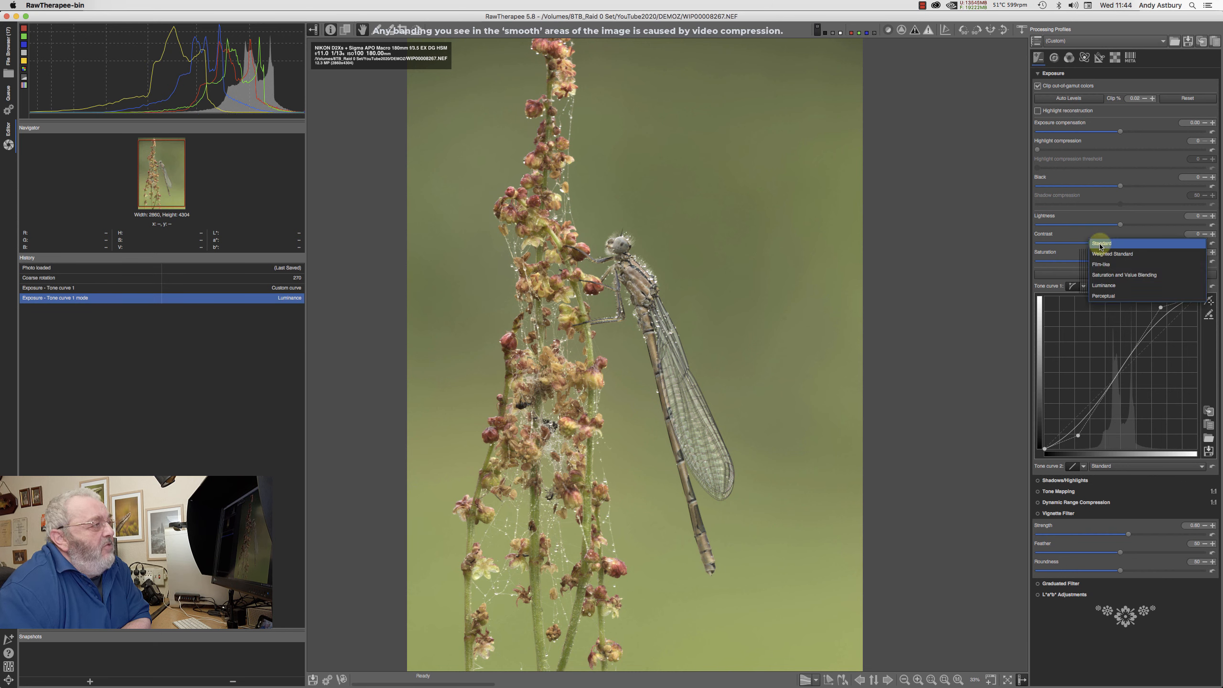
left_click(1100, 246)
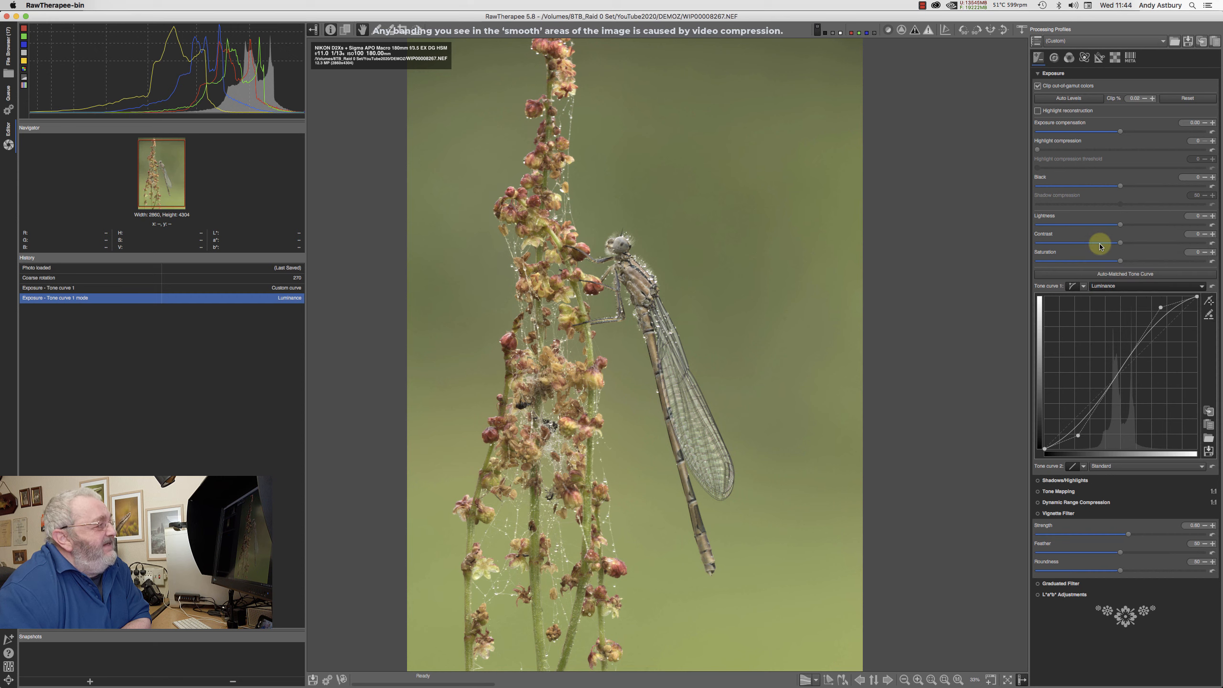
left_click(1108, 288)
left_click(1108, 328)
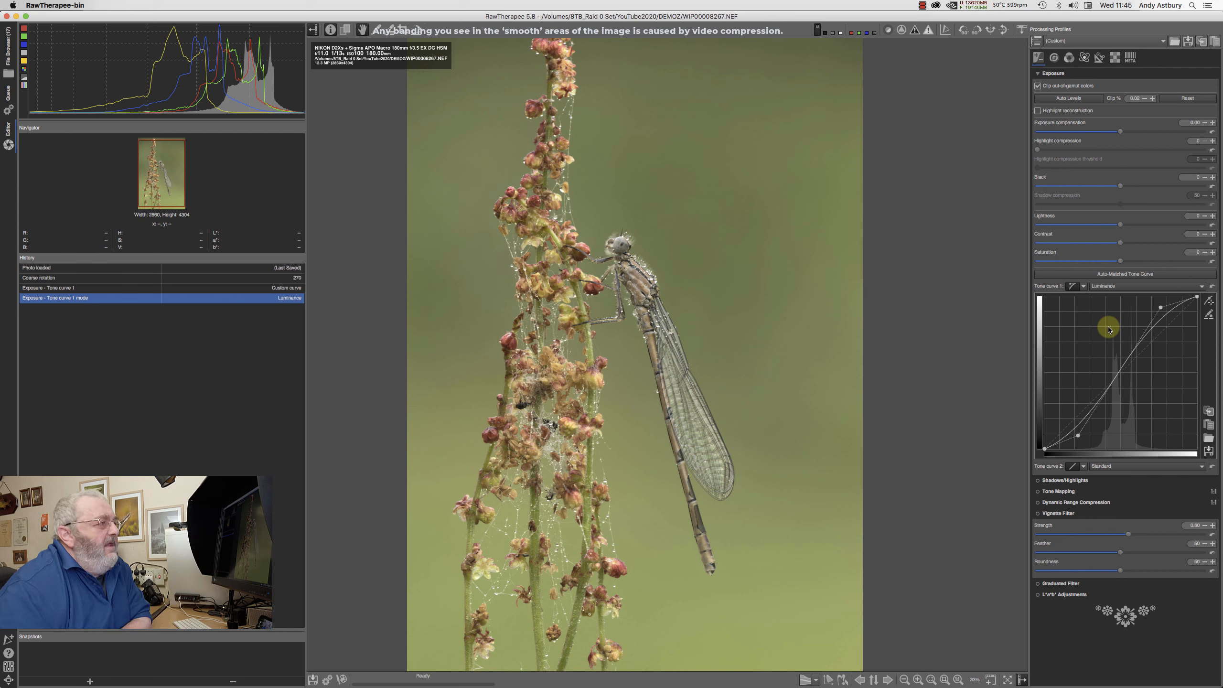
Compare Standard with Perceptual on tone curve 1, and check Perceptual against the Coarse rotation history state without the curve.
left_click(1103, 286)
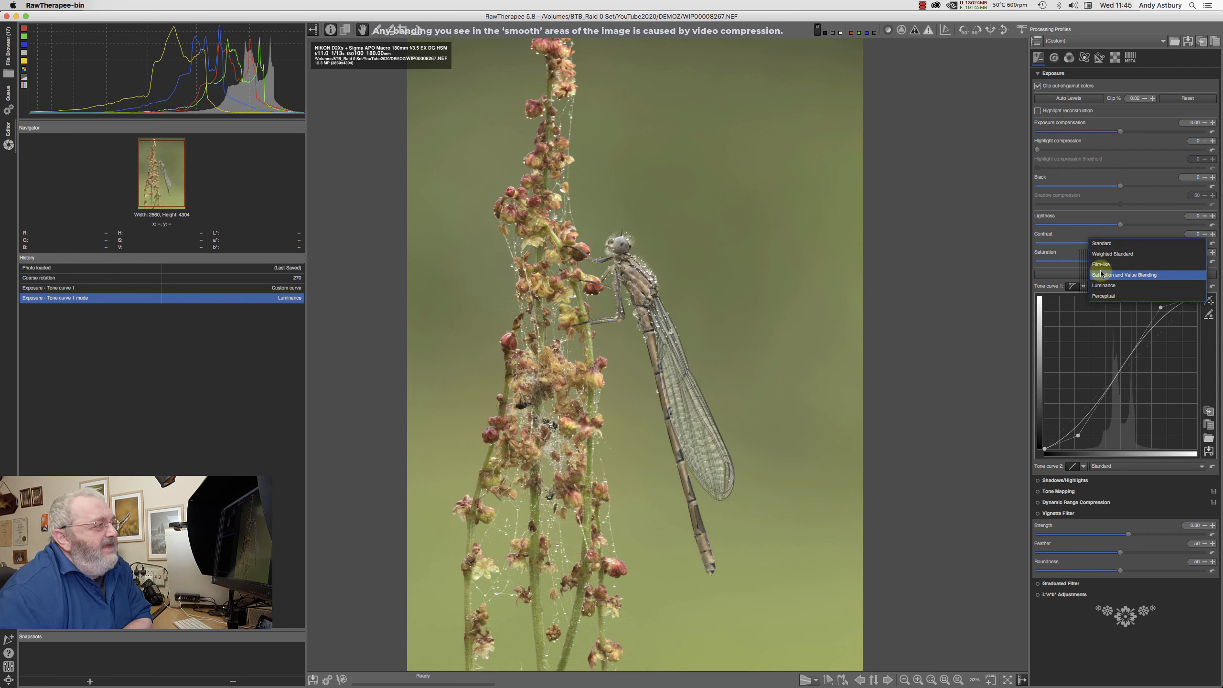
left_click(1102, 243)
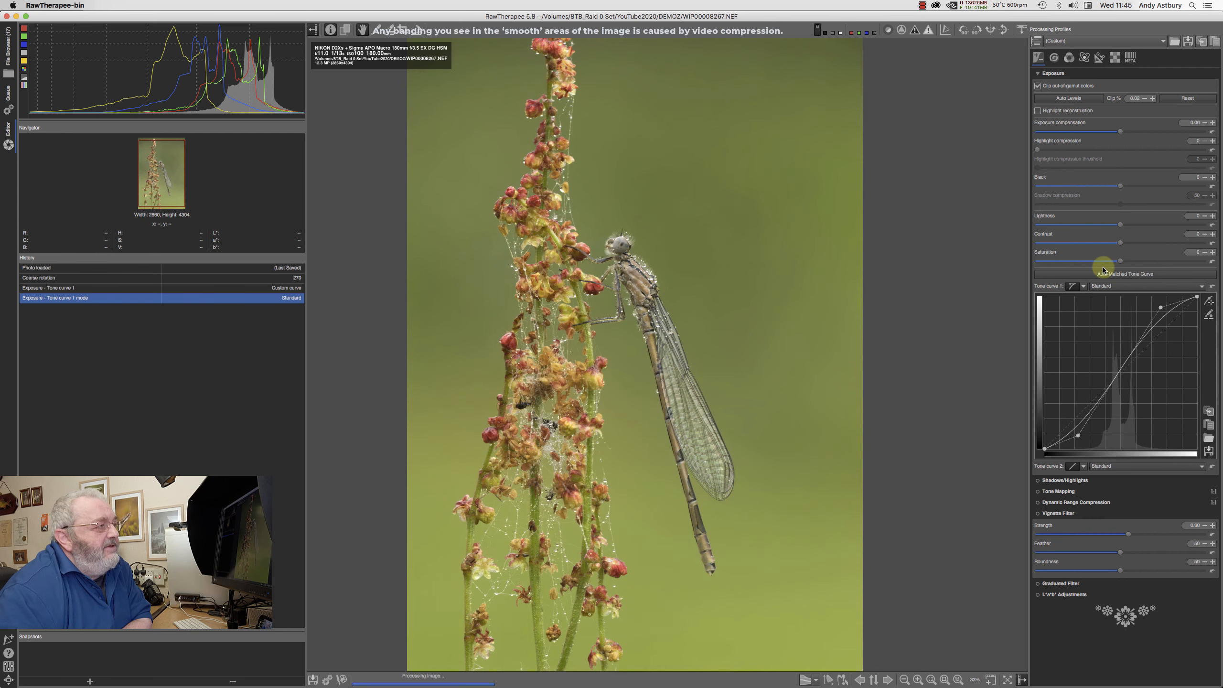
left_click(1103, 286)
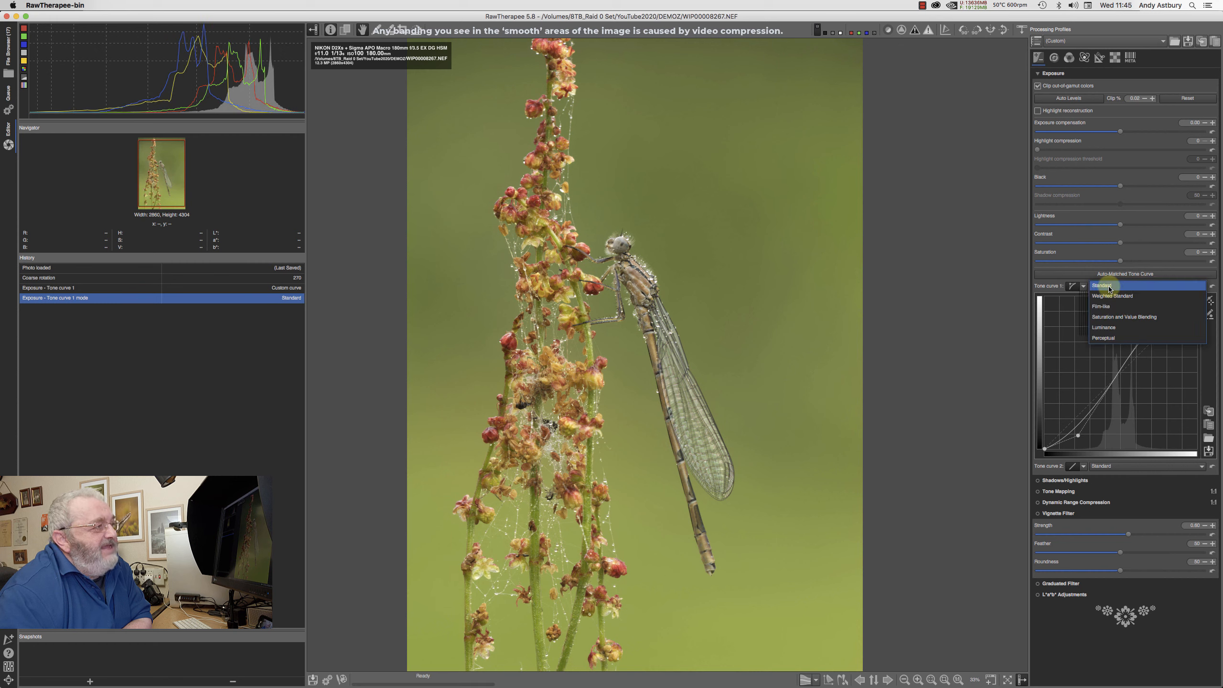
left_click(1107, 338)
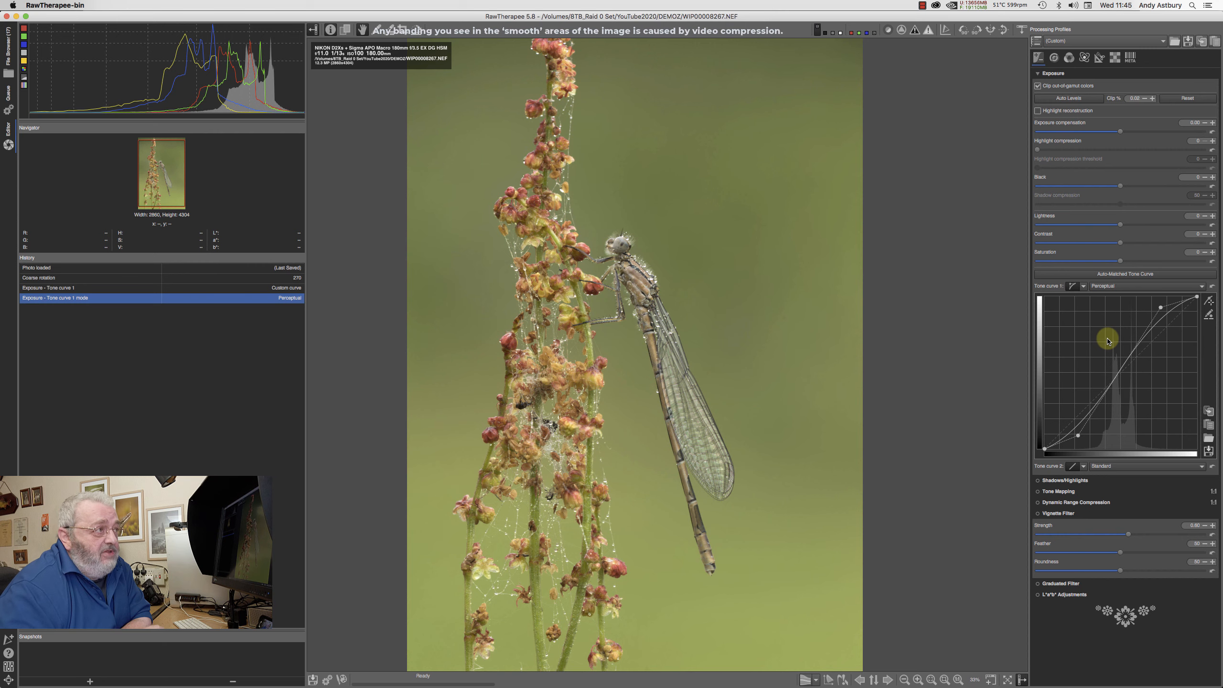
left_click(294, 279)
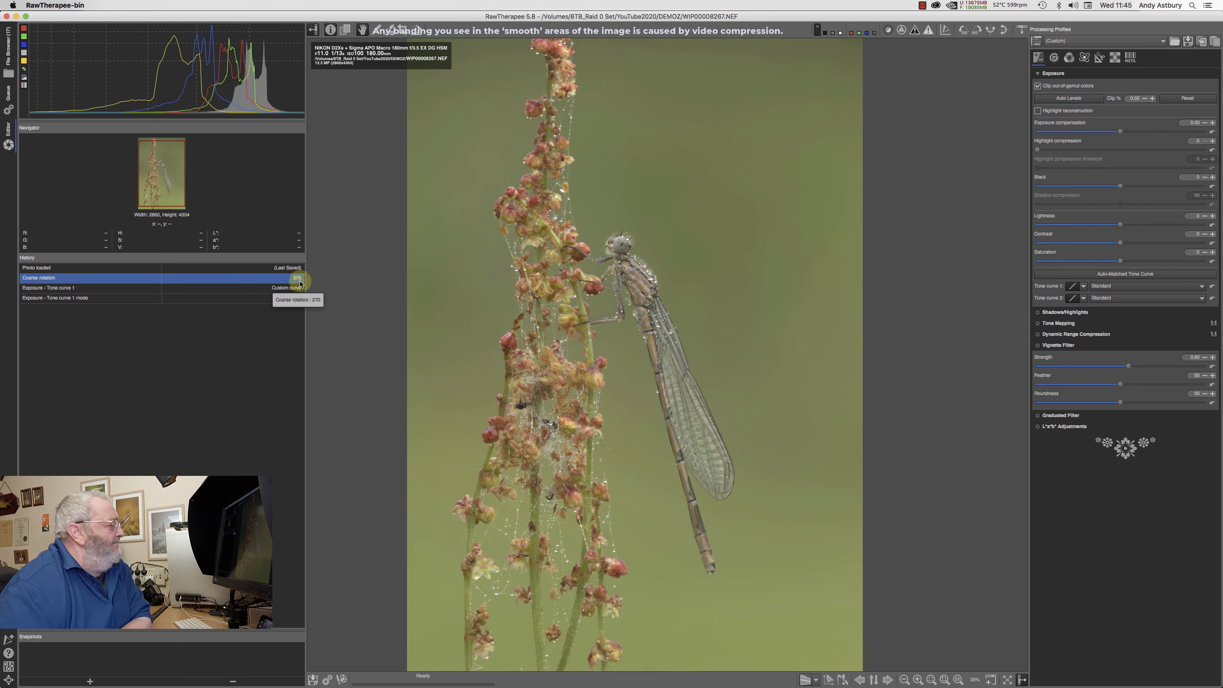
left_click(287, 299)
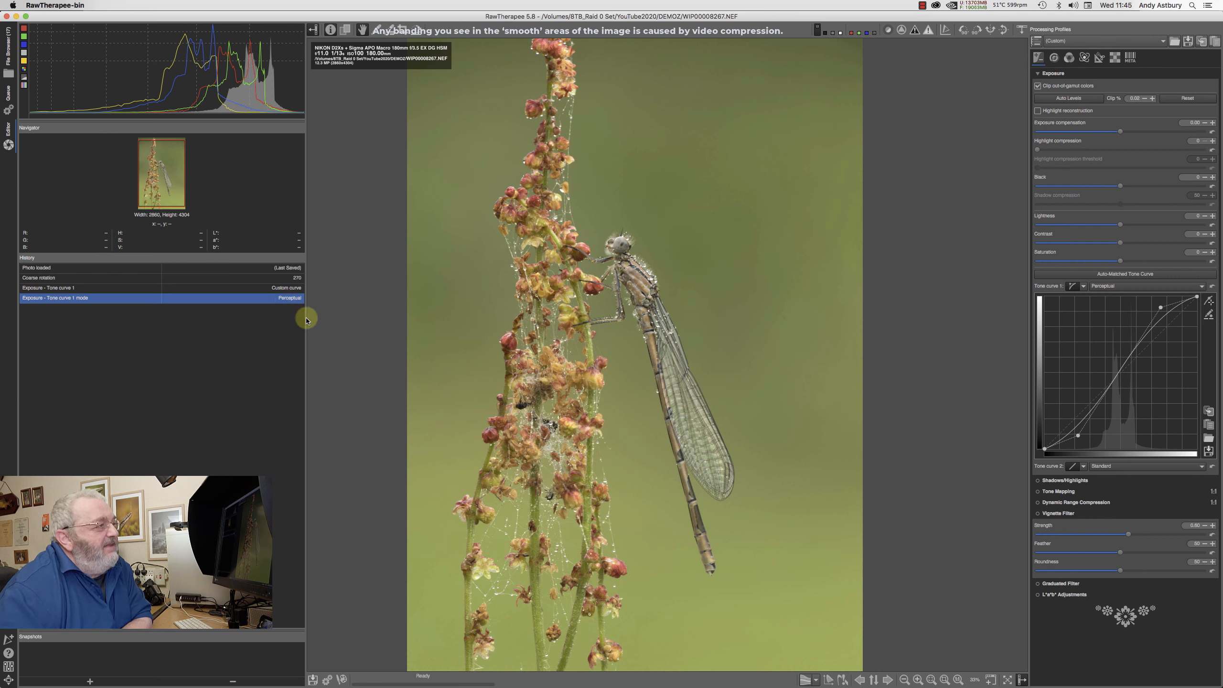
Switch the tone curve 1 mode from Perceptual to Luminance and review the list of available modes.
left_click(1112, 288)
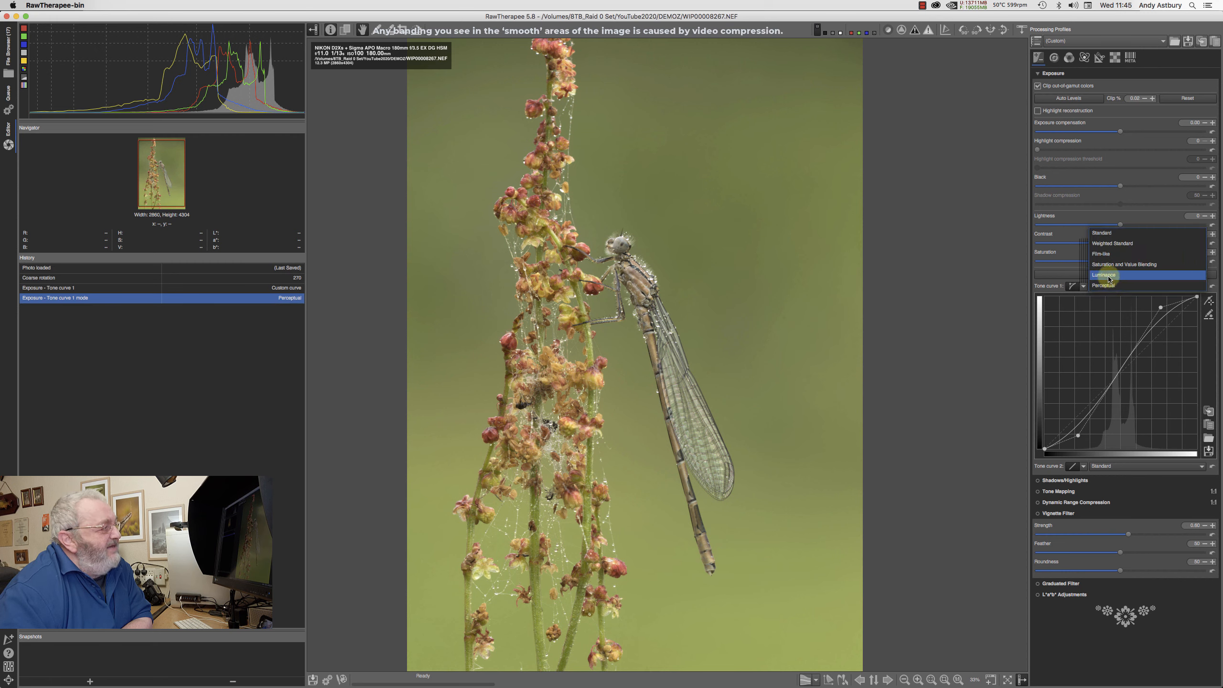
left_click(1106, 275)
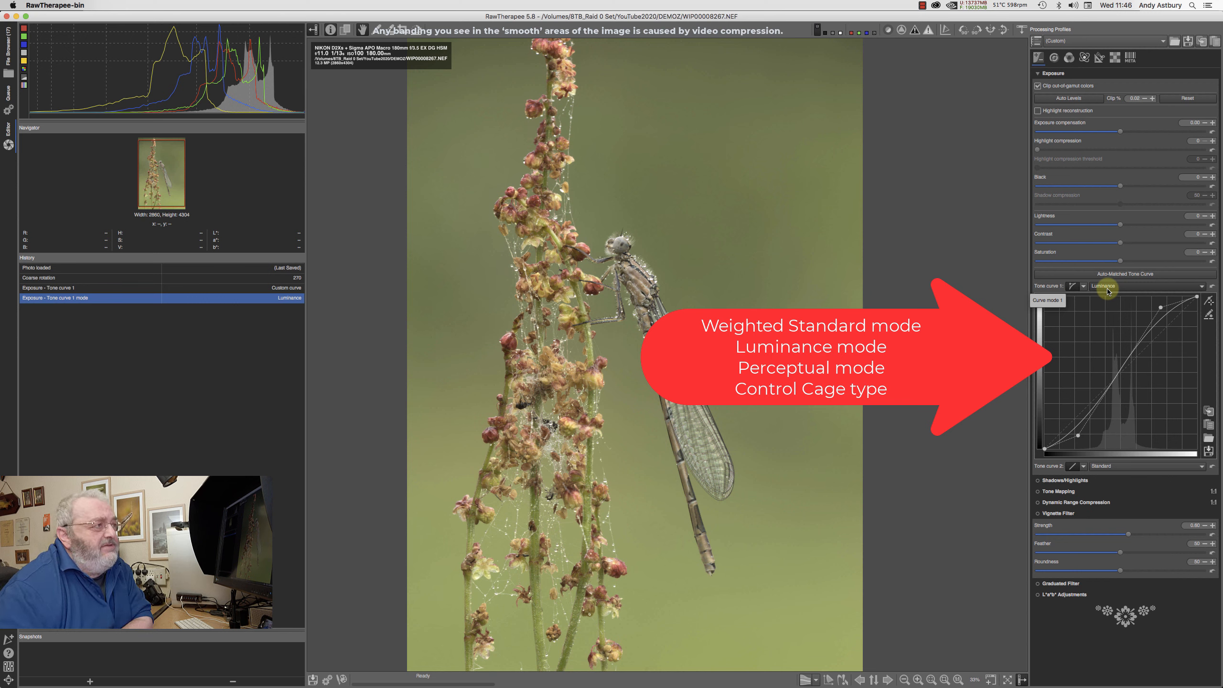
left_click(1108, 291)
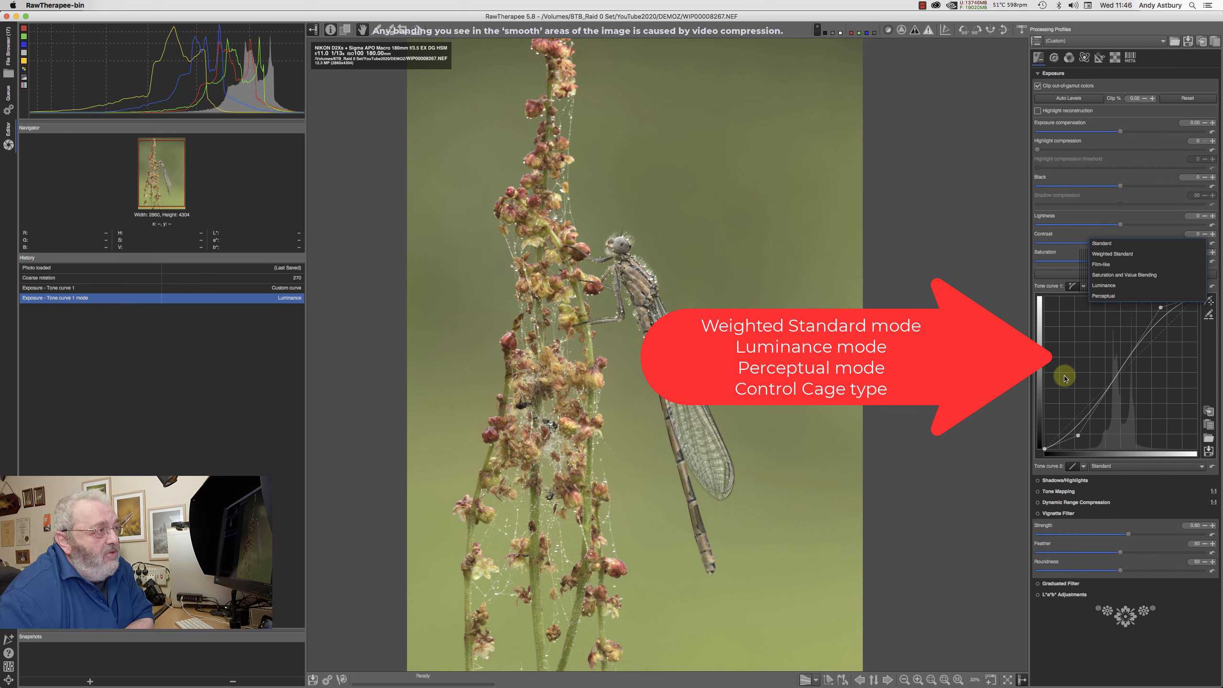
left_click(1092, 364)
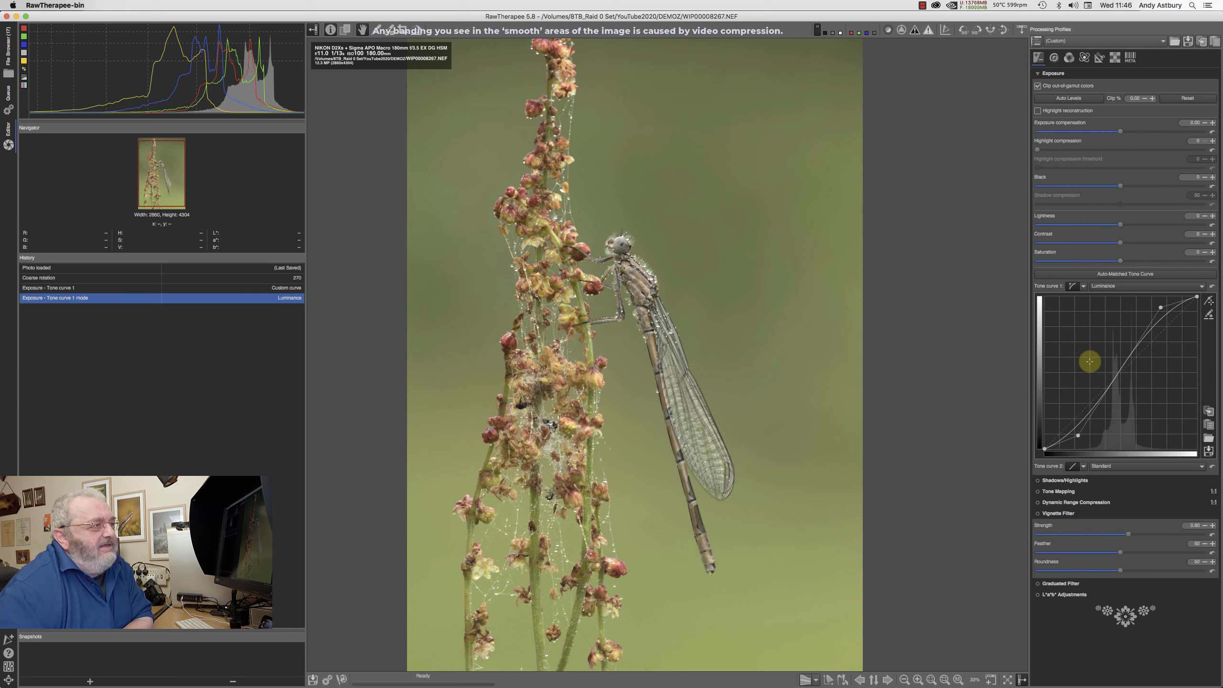
Reset tone curve 1 to linear and set its mode to Standard.
left_click(1213, 288)
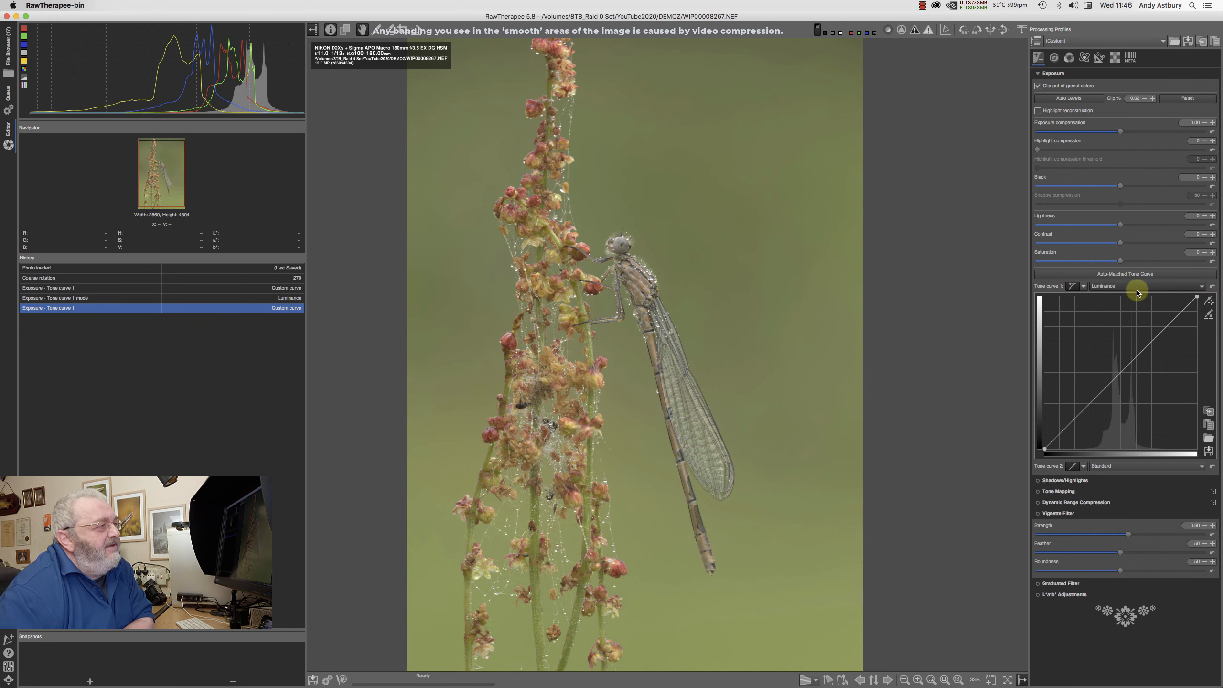
left_click(1110, 286)
left_click(1116, 243)
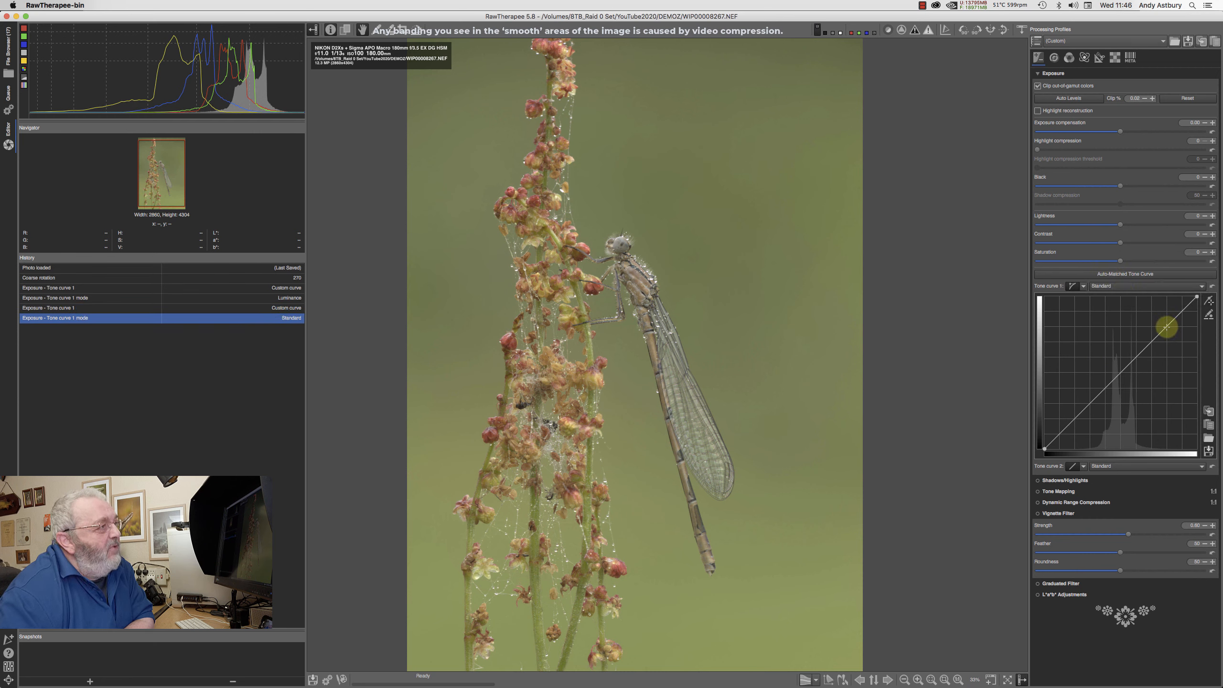
Shape a moderate S-curve on tone curve 1, try its Perceptual mode, and finish in Luminance mode.
left_click_drag(1166, 327, 1166, 314)
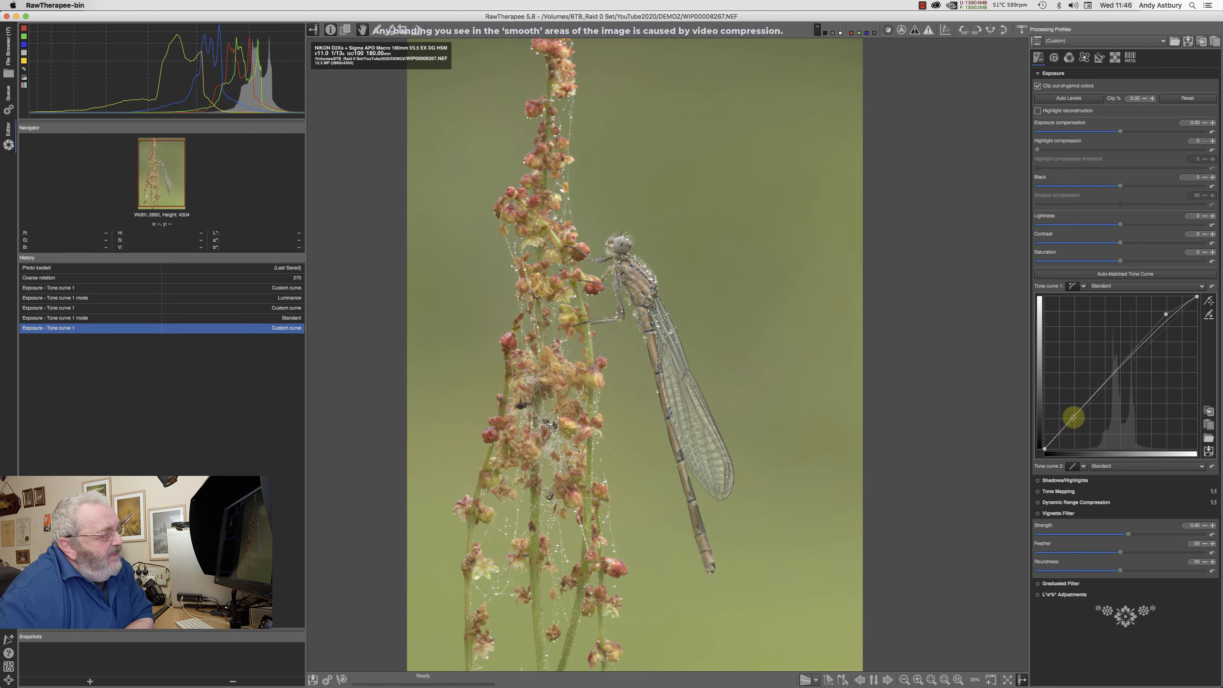
left_click_drag(1074, 418, 1075, 432)
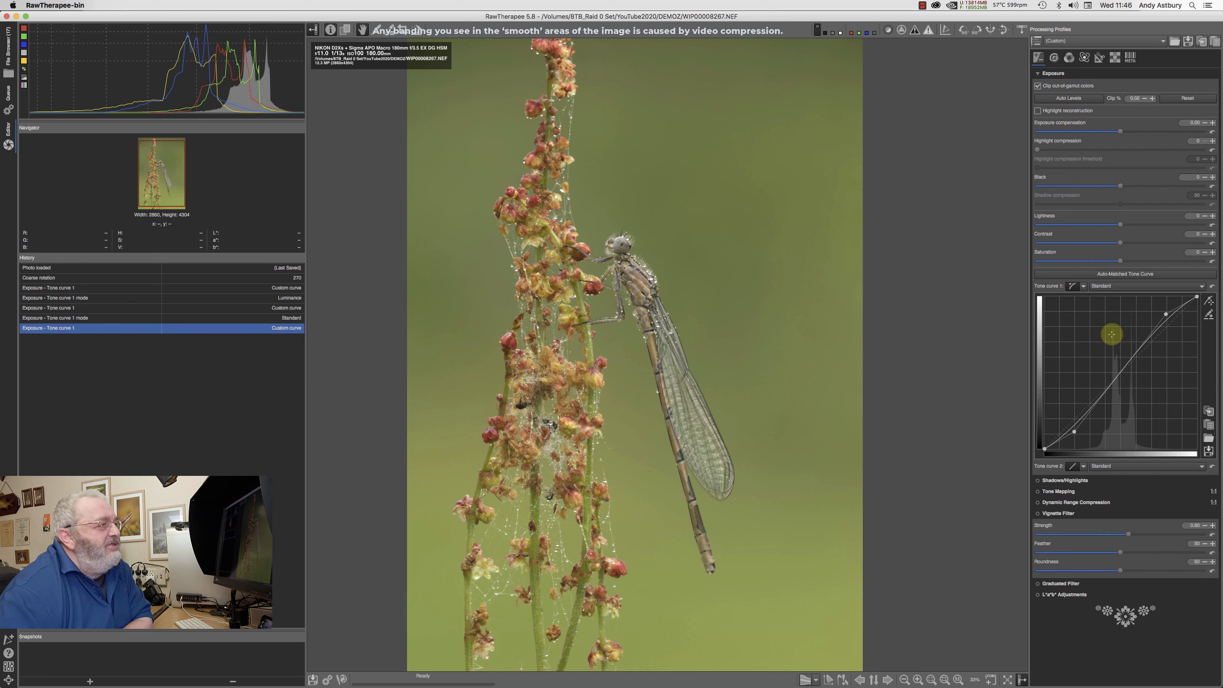
left_click(1110, 286)
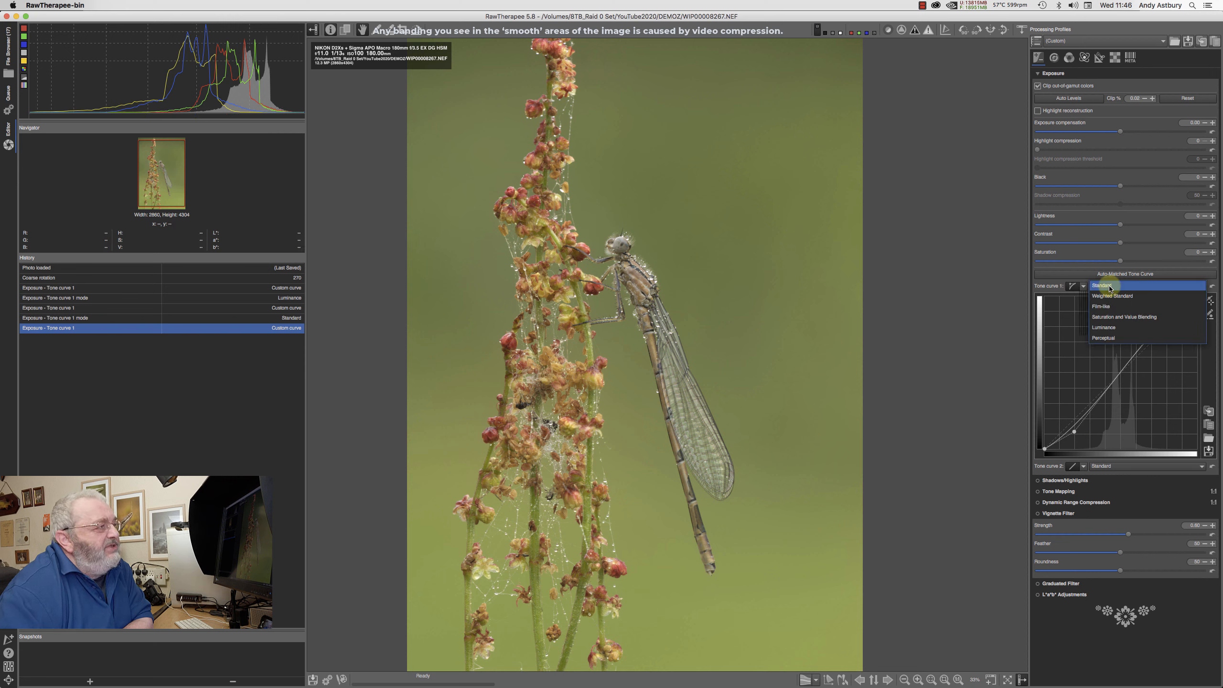
left_click(1106, 339)
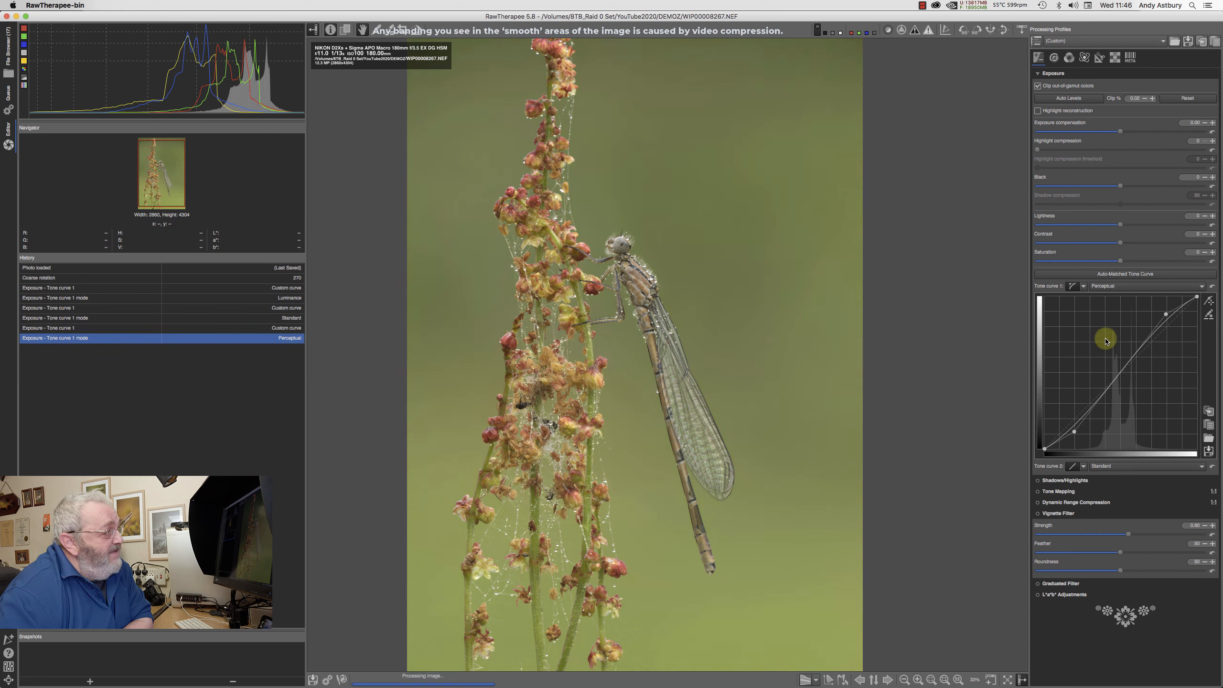
left_click(1110, 286)
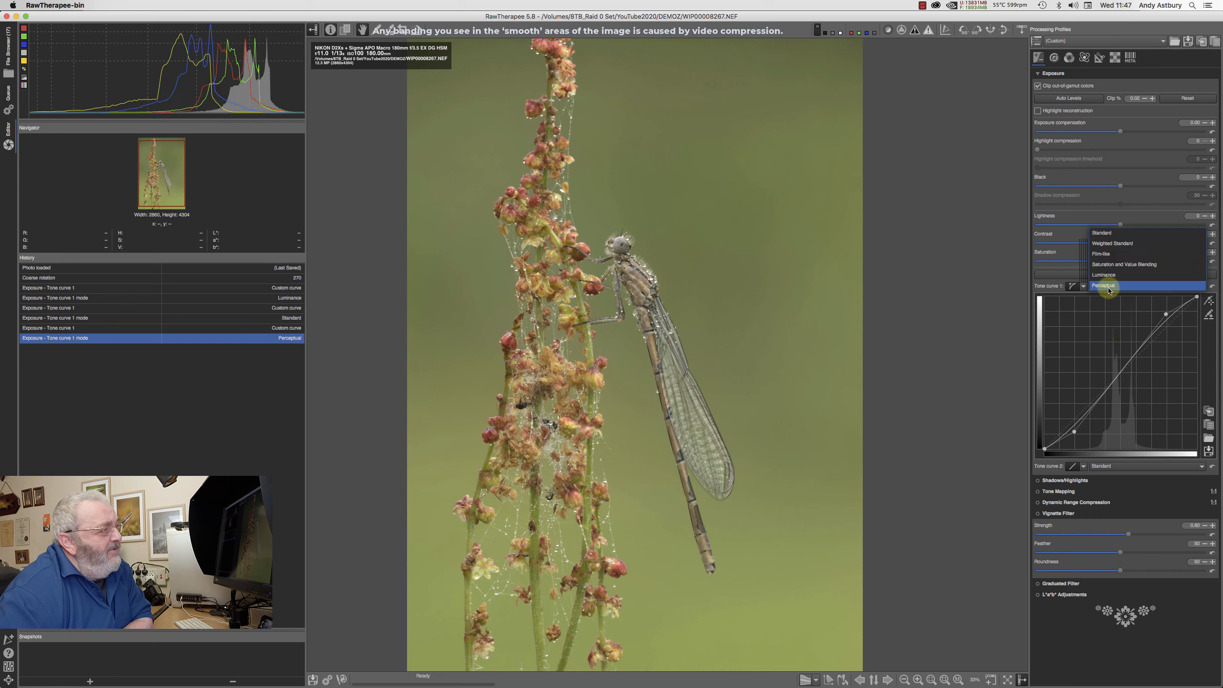
left_click(1106, 275)
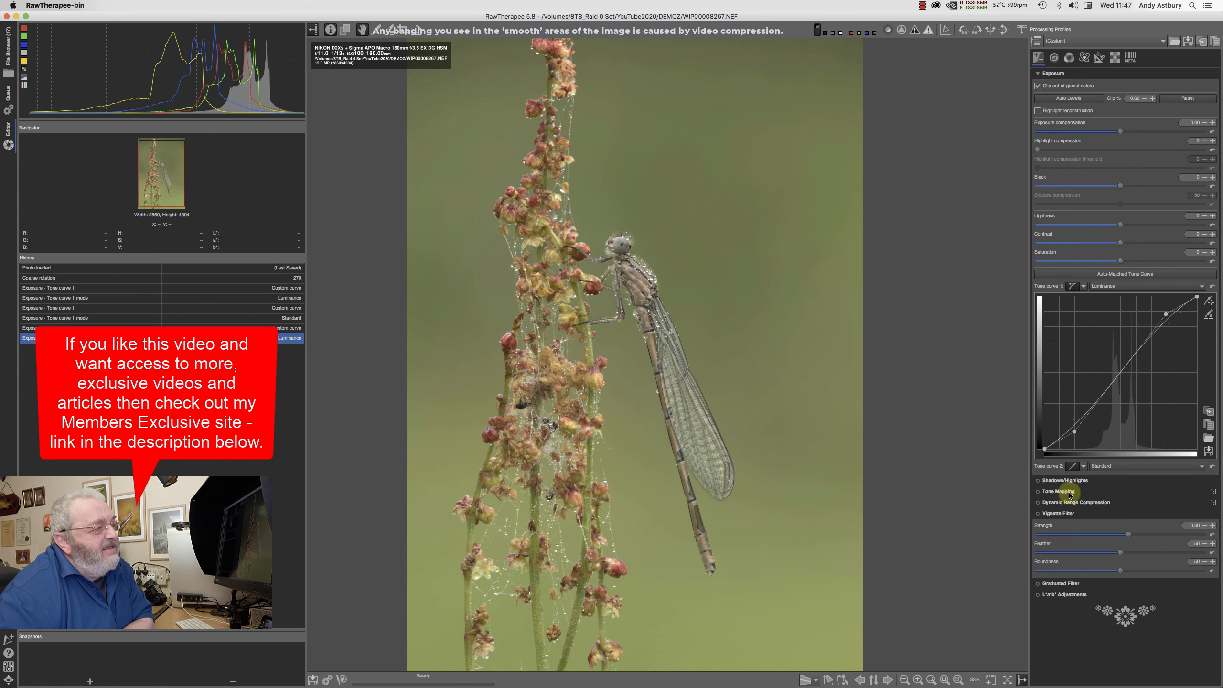
Set tone curve 2 to the Control cage type and shape it from linear into a pronounced S-curve.
left_click(1084, 467)
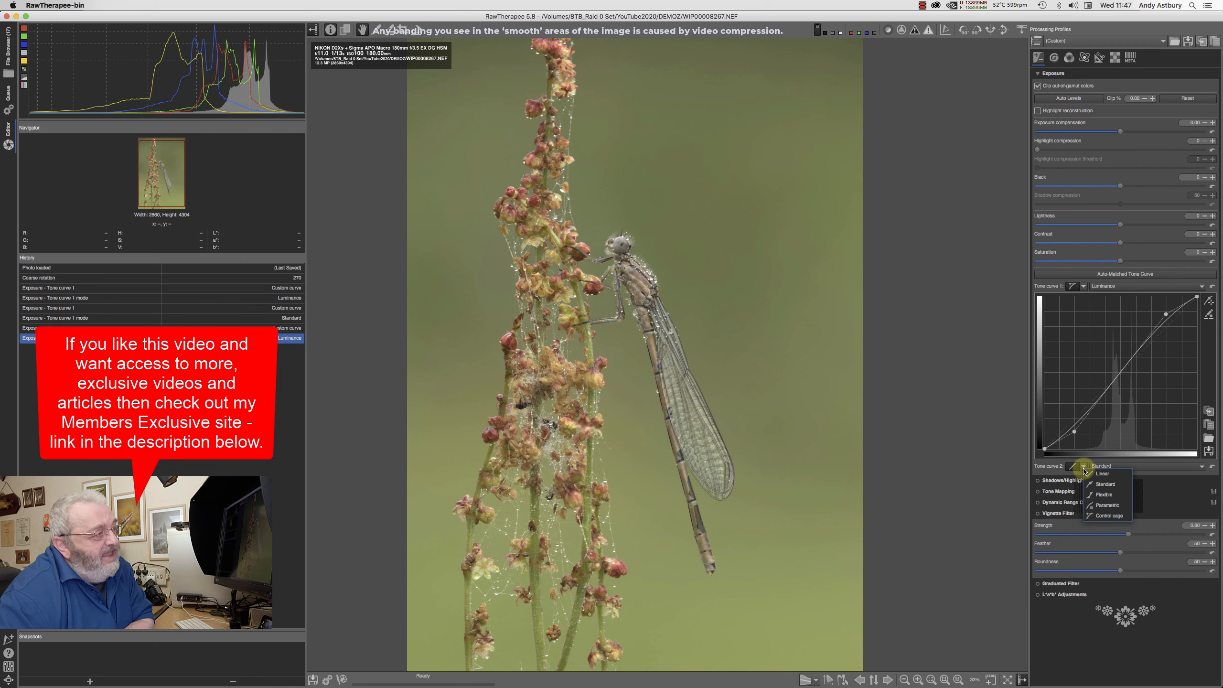
left_click(1093, 516)
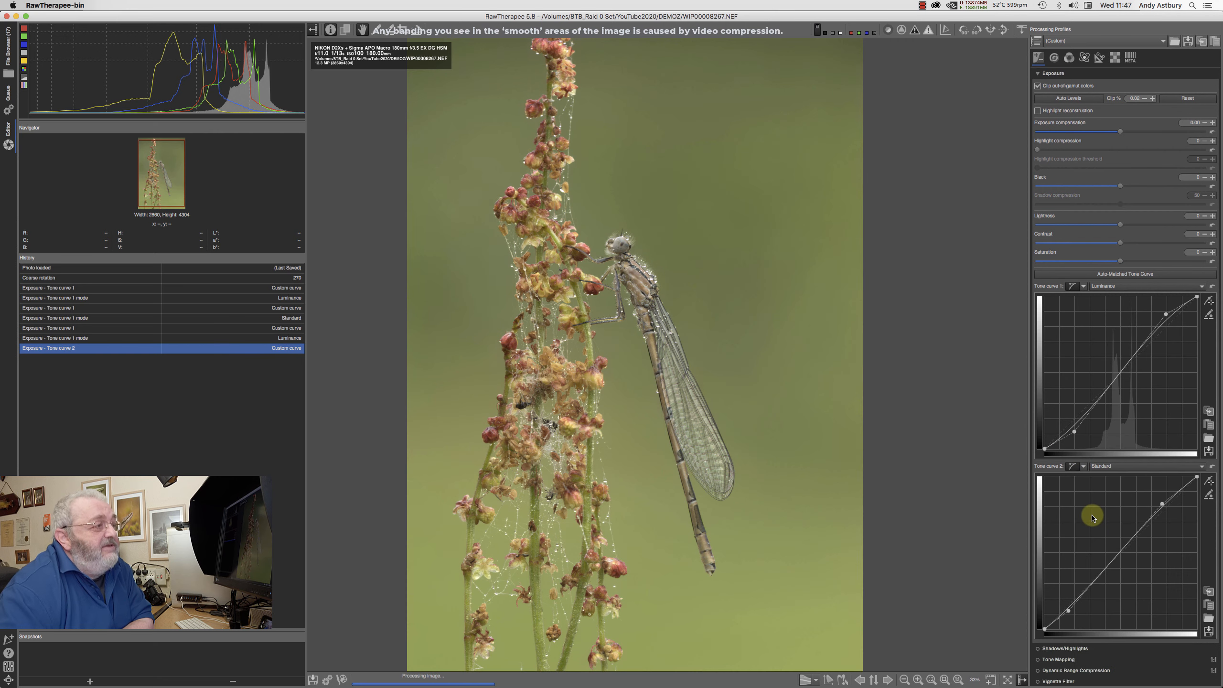
left_click(1213, 468)
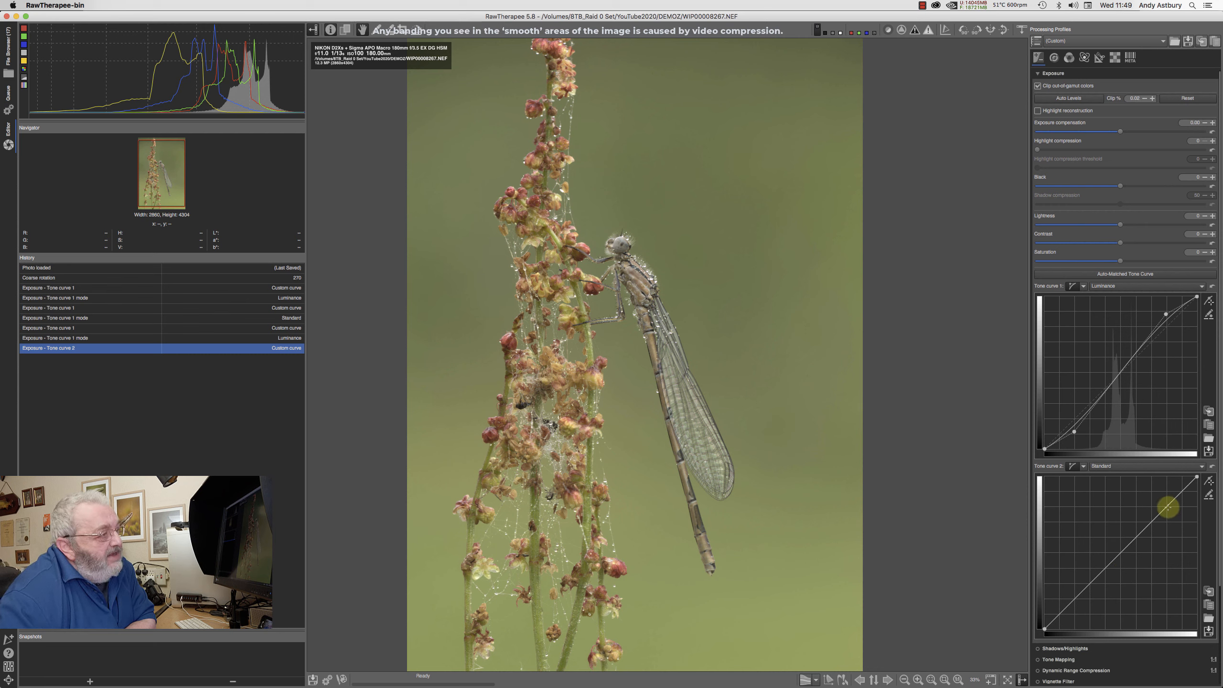
left_click_drag(1169, 508, 1158, 498)
left_click_drag(1120, 574, 1082, 613)
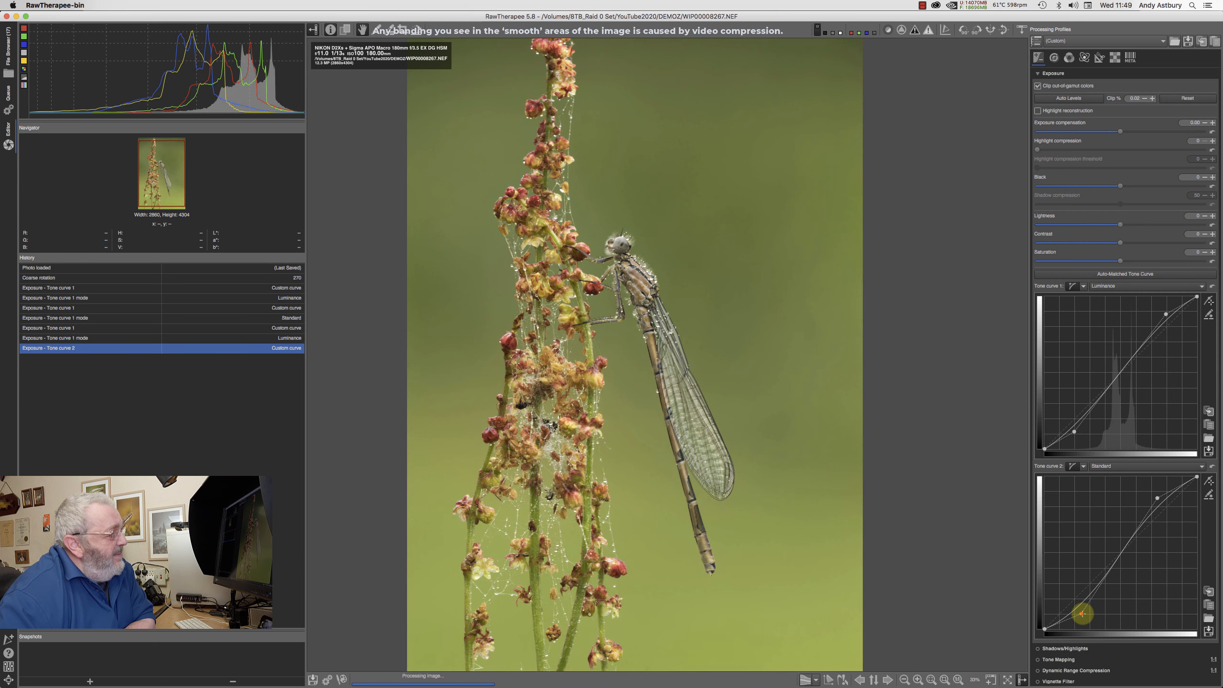
Try the Film-like and Weighted Standard modes on tone curve 2, finishing in Saturation and Value Blending.
left_click(1113, 466)
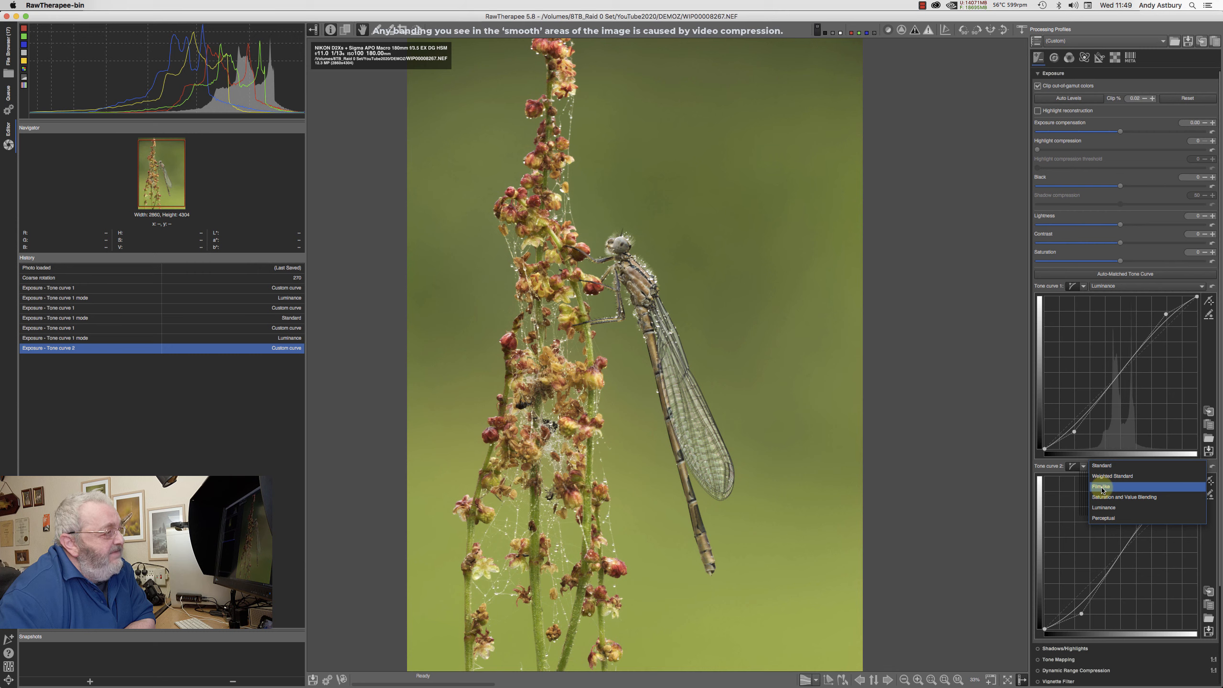
left_click(1103, 487)
left_click(1100, 466)
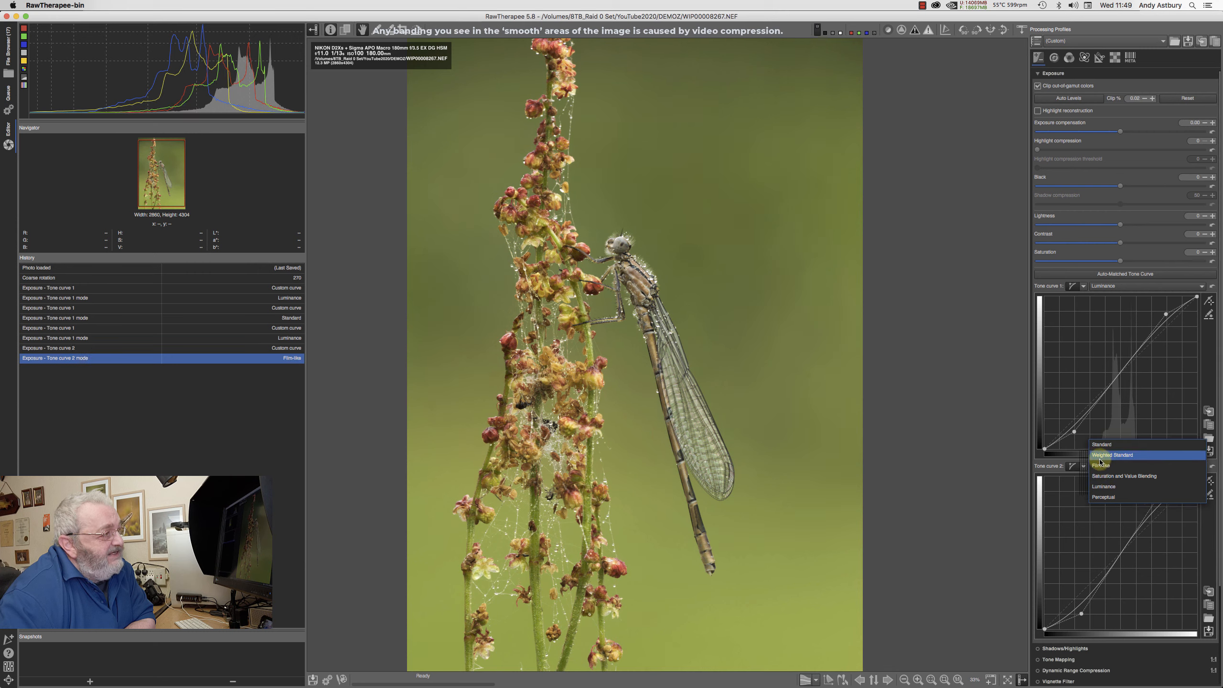
left_click(1102, 458)
left_click(1100, 466)
left_click(1101, 486)
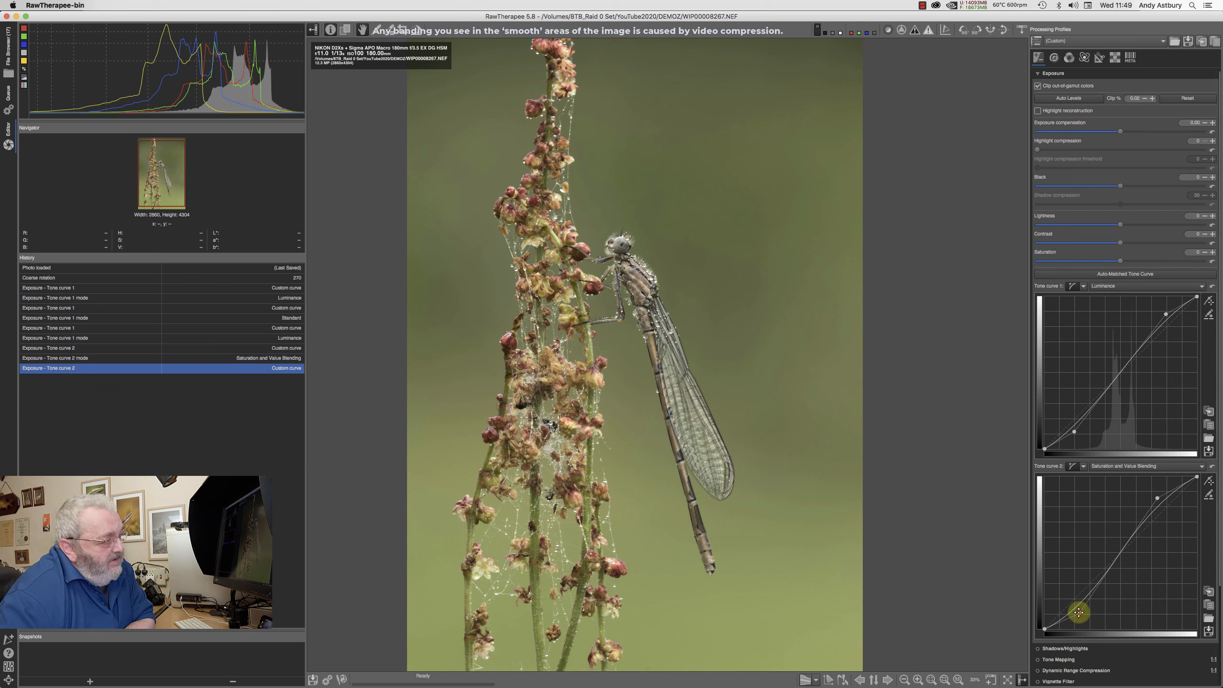
Soften tone curve 2, reset it to linear, and redraw it as a very slight S-curve.
left_click_drag(1081, 617, 1076, 608)
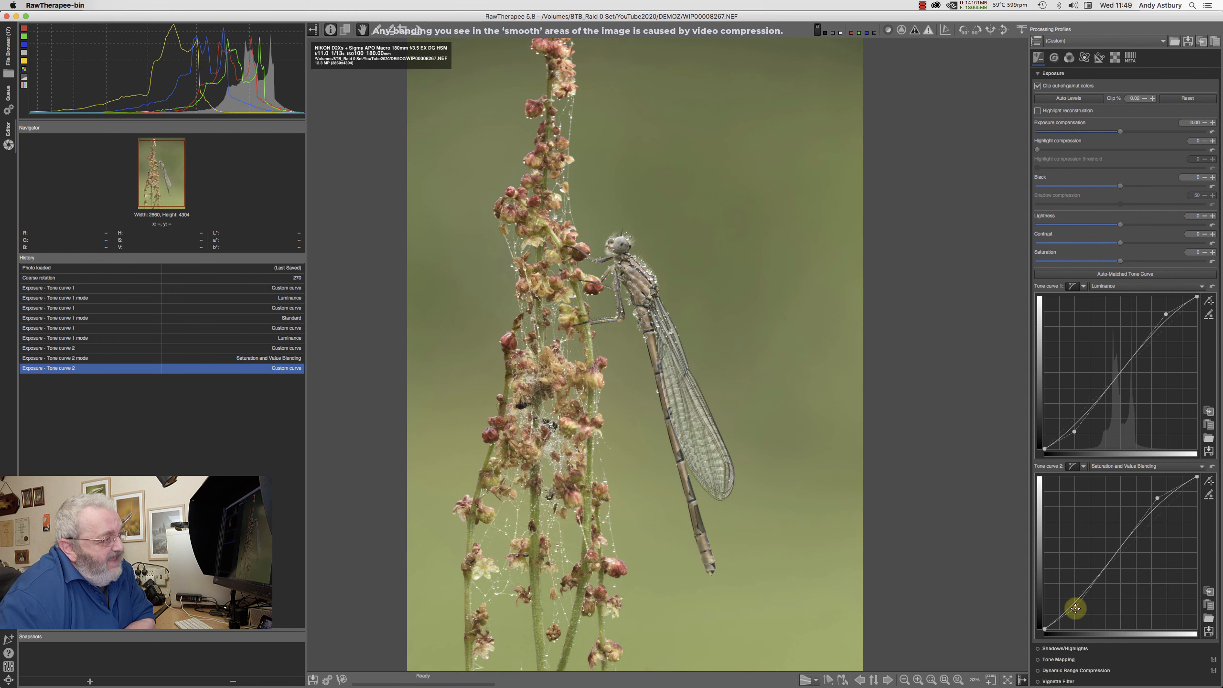
left_click_drag(1158, 499, 1163, 503)
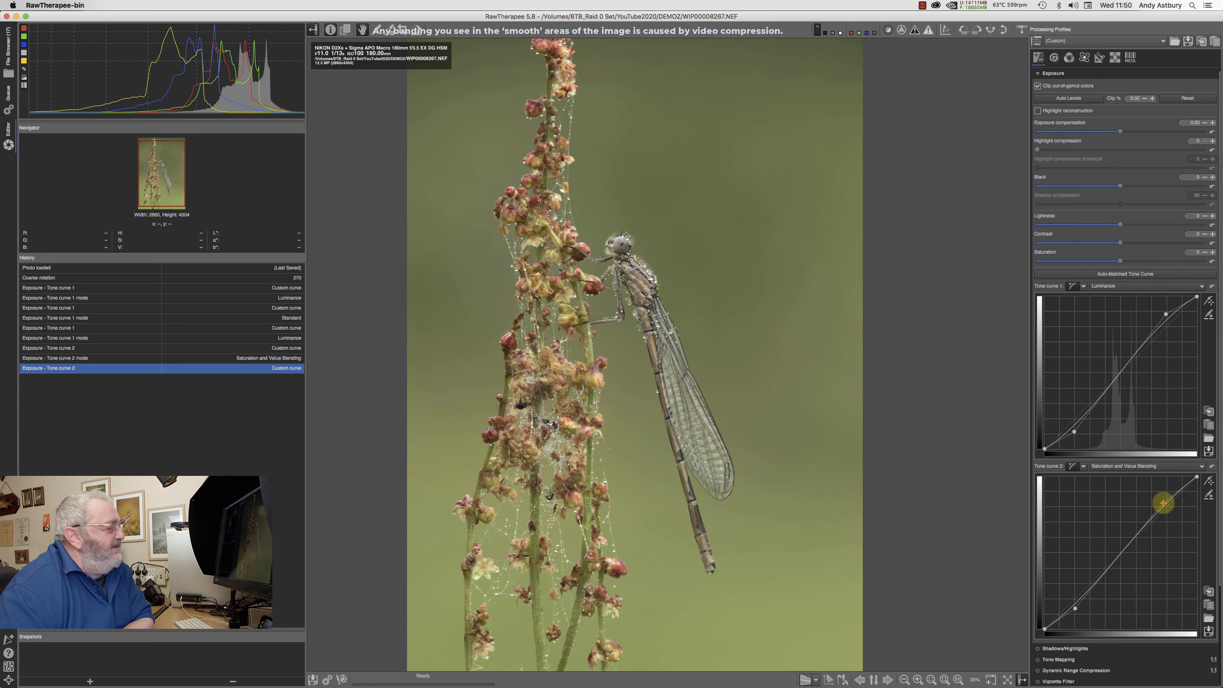
left_click(1213, 467)
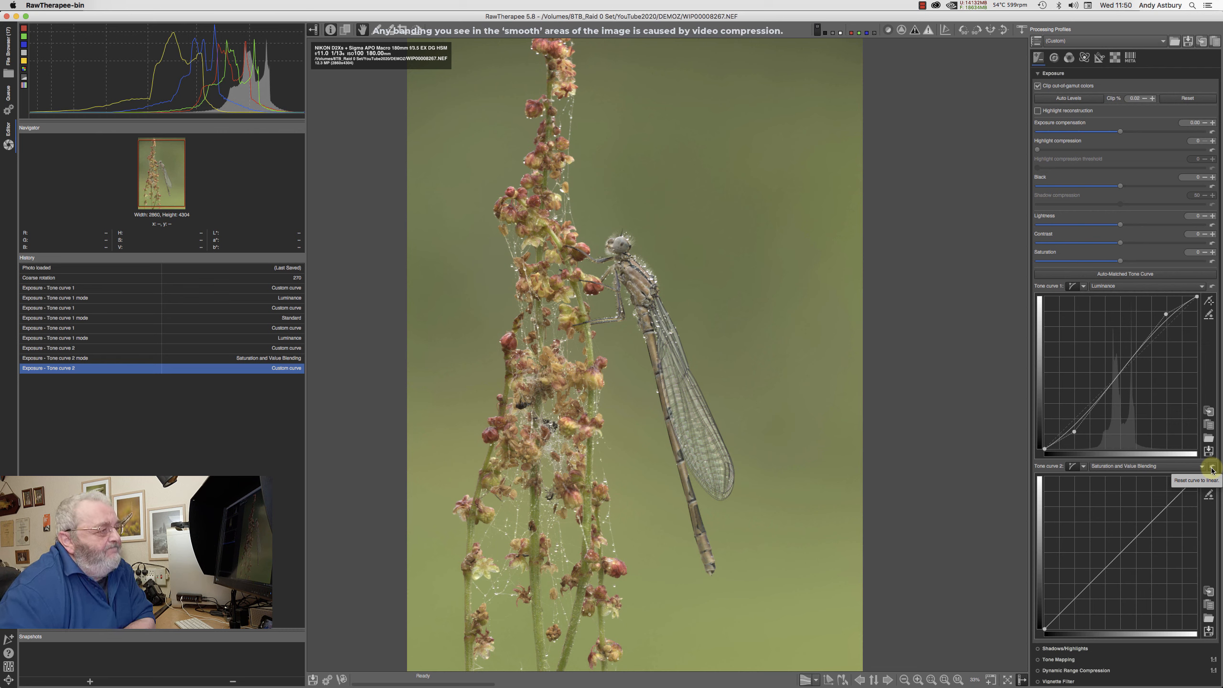
left_click_drag(1168, 508, 1167, 502)
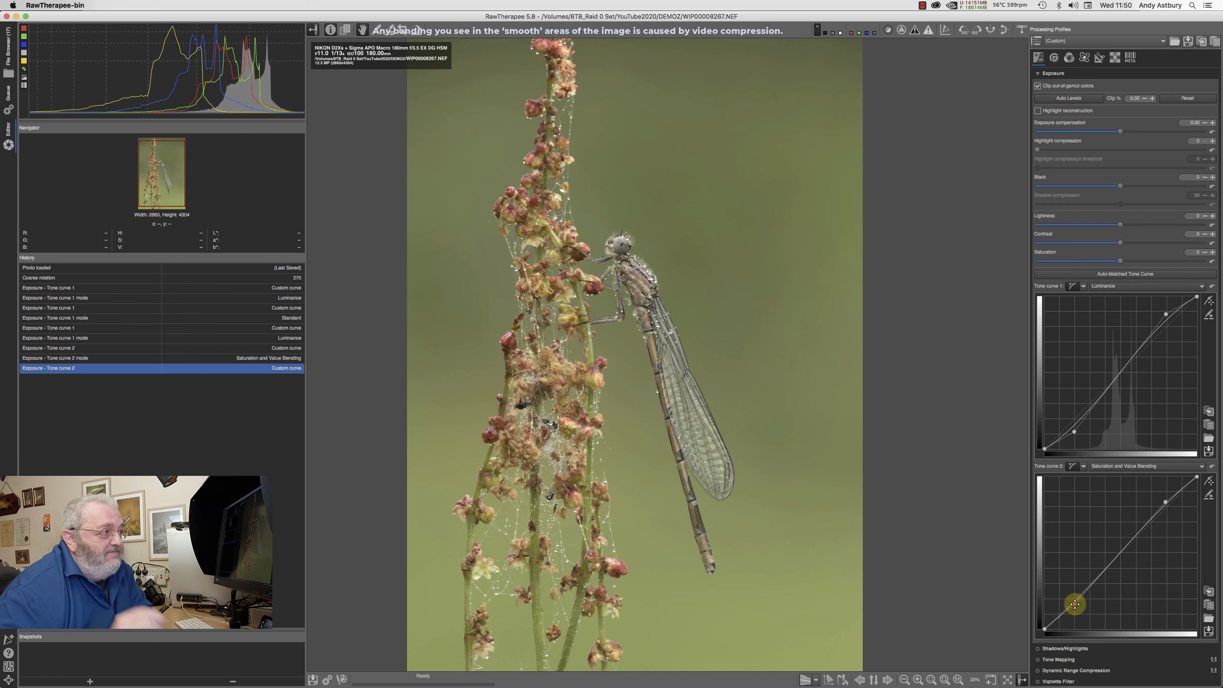
Compare Film-like with Saturation and Value Blending on tone curve 2, finish in Film-like, and raise the curve's highlight point.
left_click(1121, 471)
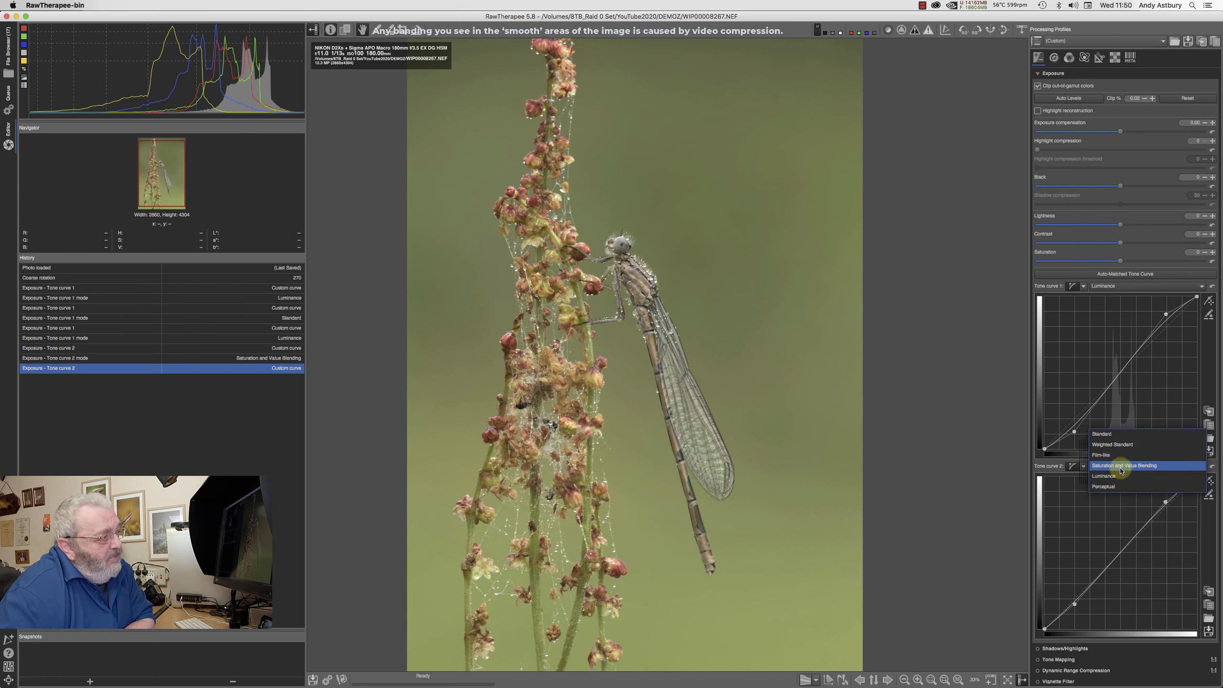
left_click(1117, 456)
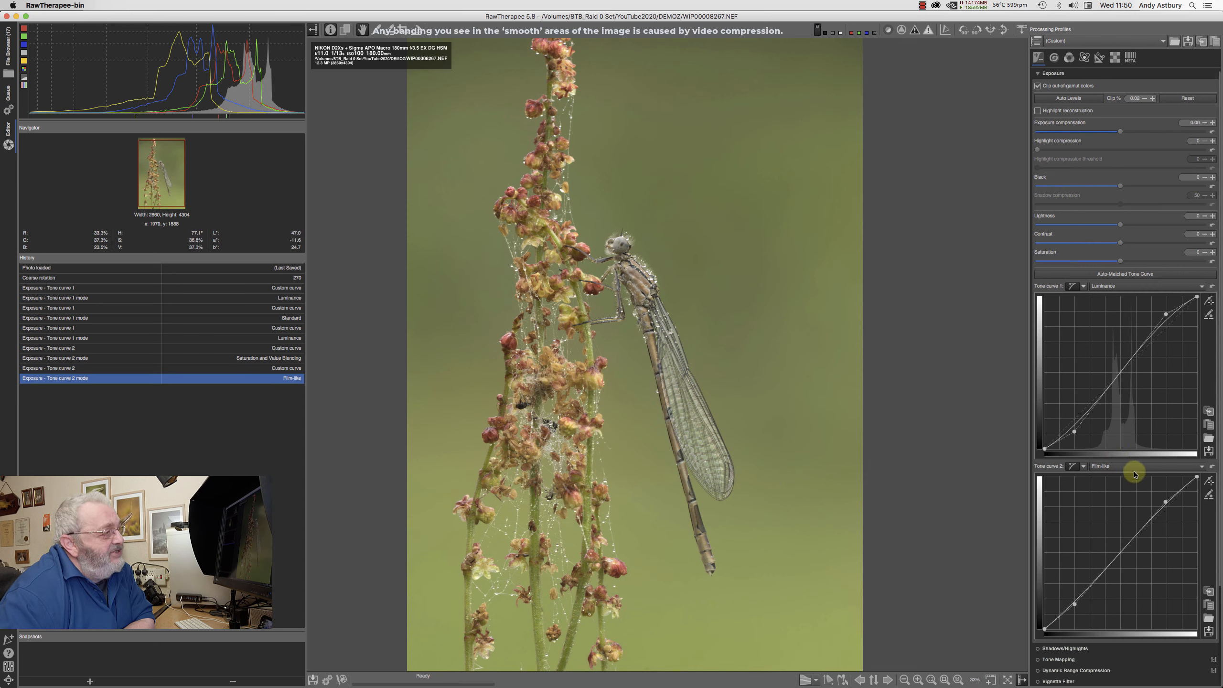
left_click(1110, 467)
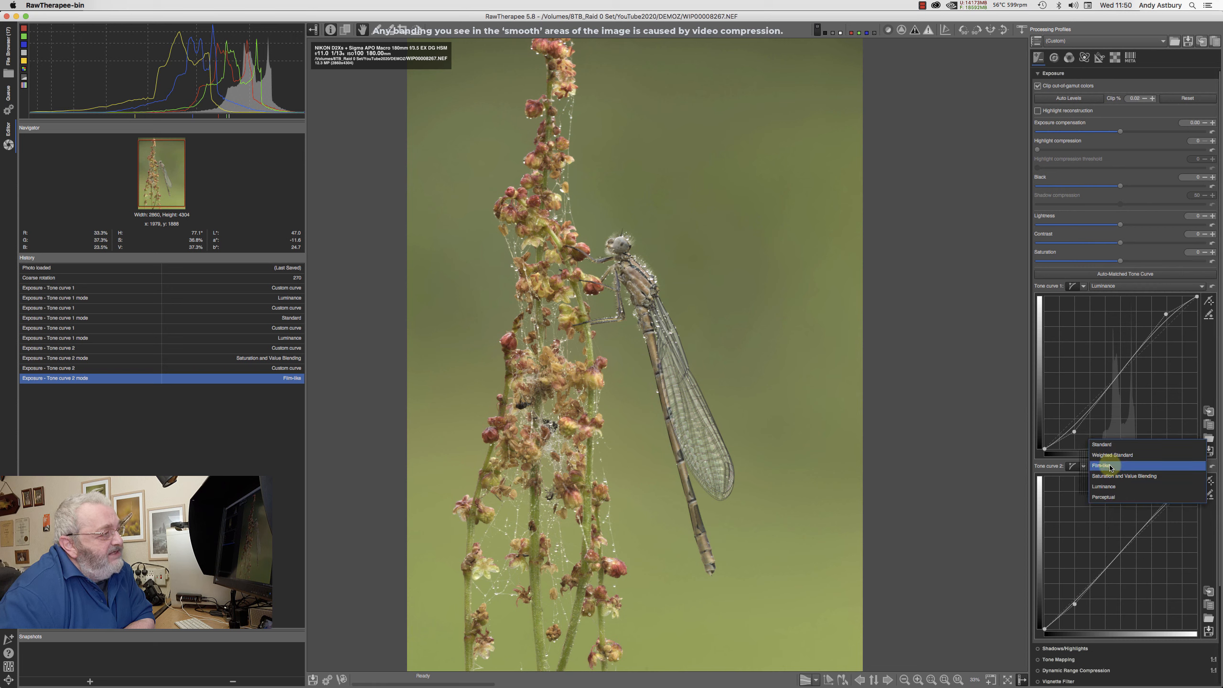
left_click(1111, 477)
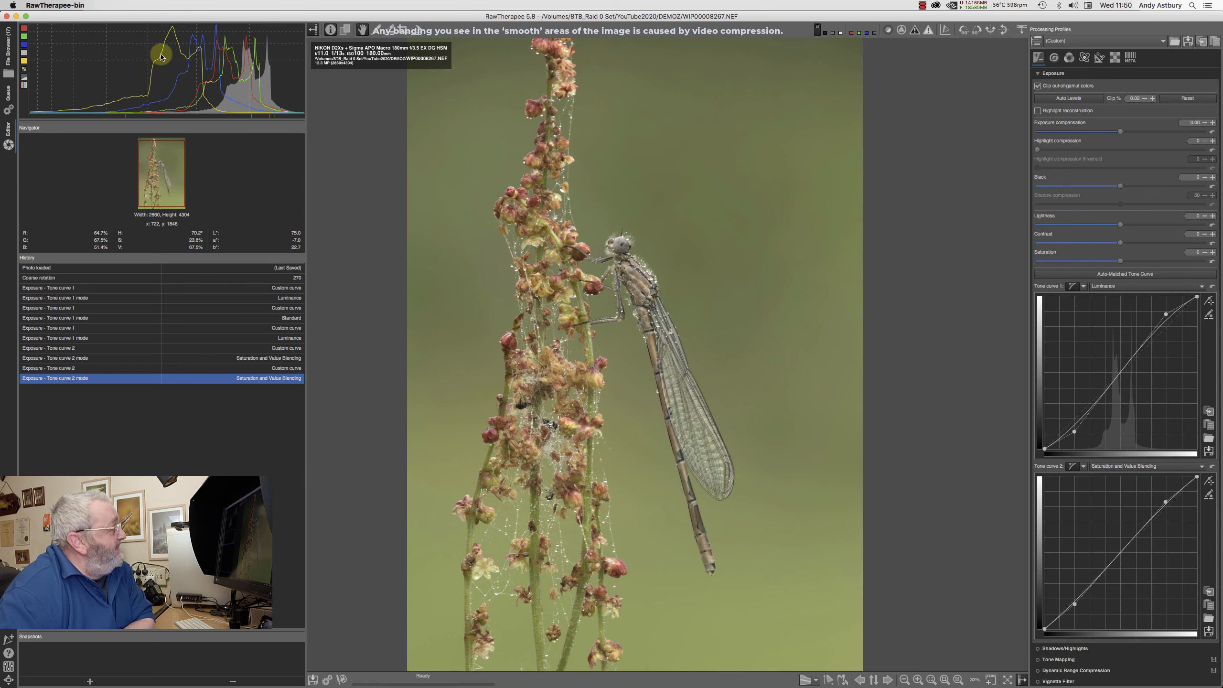
left_click(1107, 466)
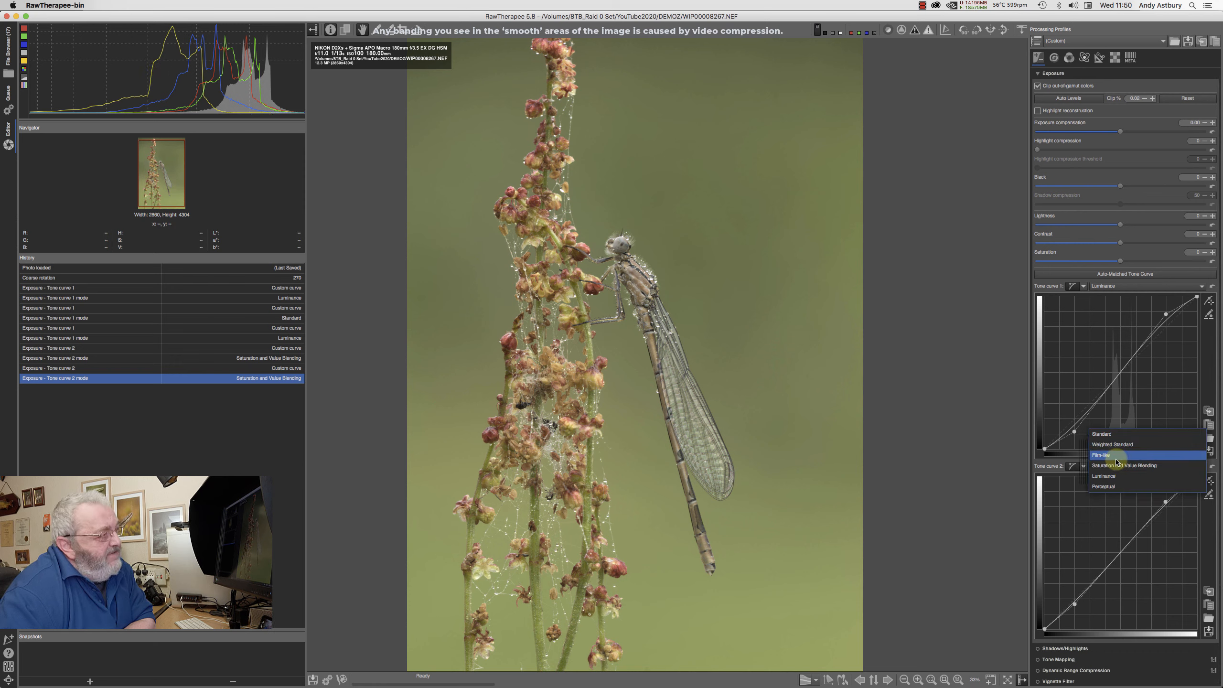
left_click(1117, 460)
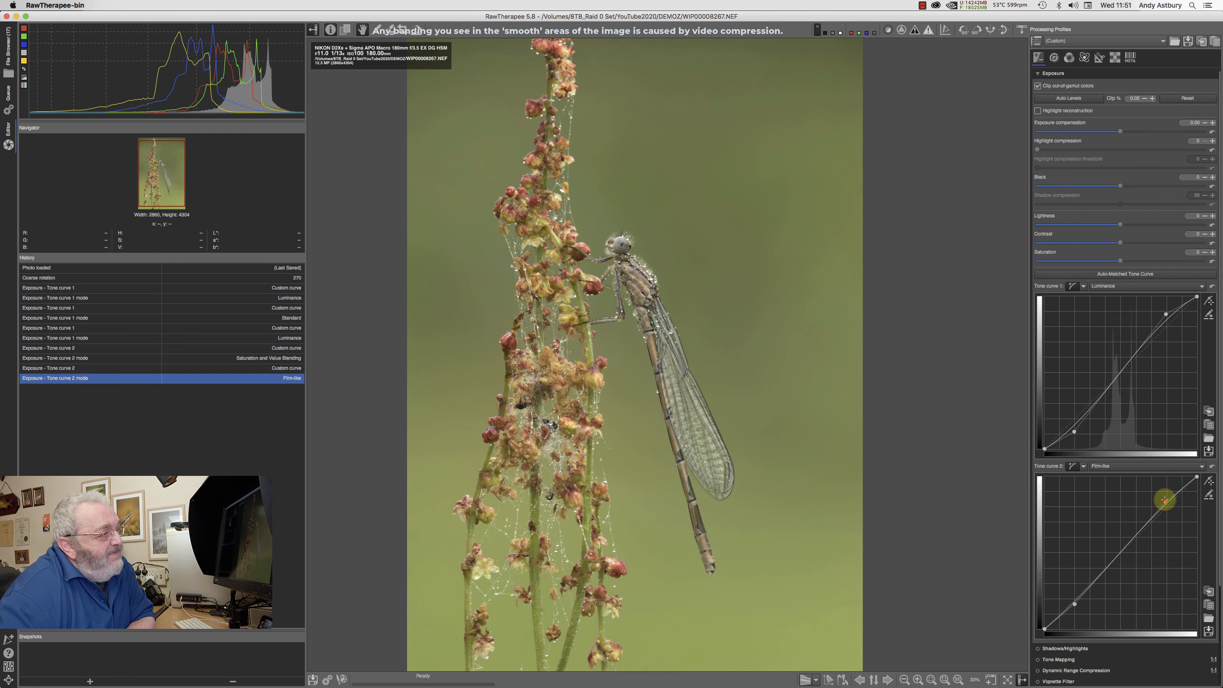
mouse_move(1166, 502)
left_mouse_down()
mouse_move(1155, 518)
mouse_move(1161, 494)
left_mouse_up()
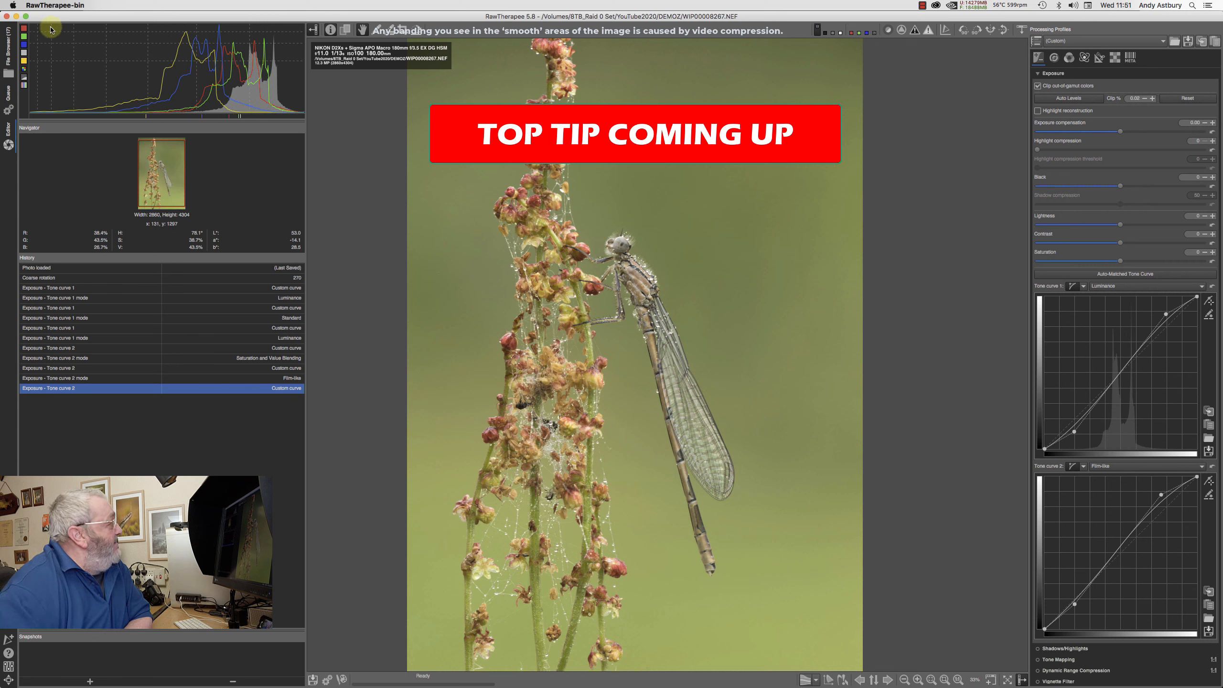
Hide the red, green and blue channels in the histogram.
left_click(24, 30)
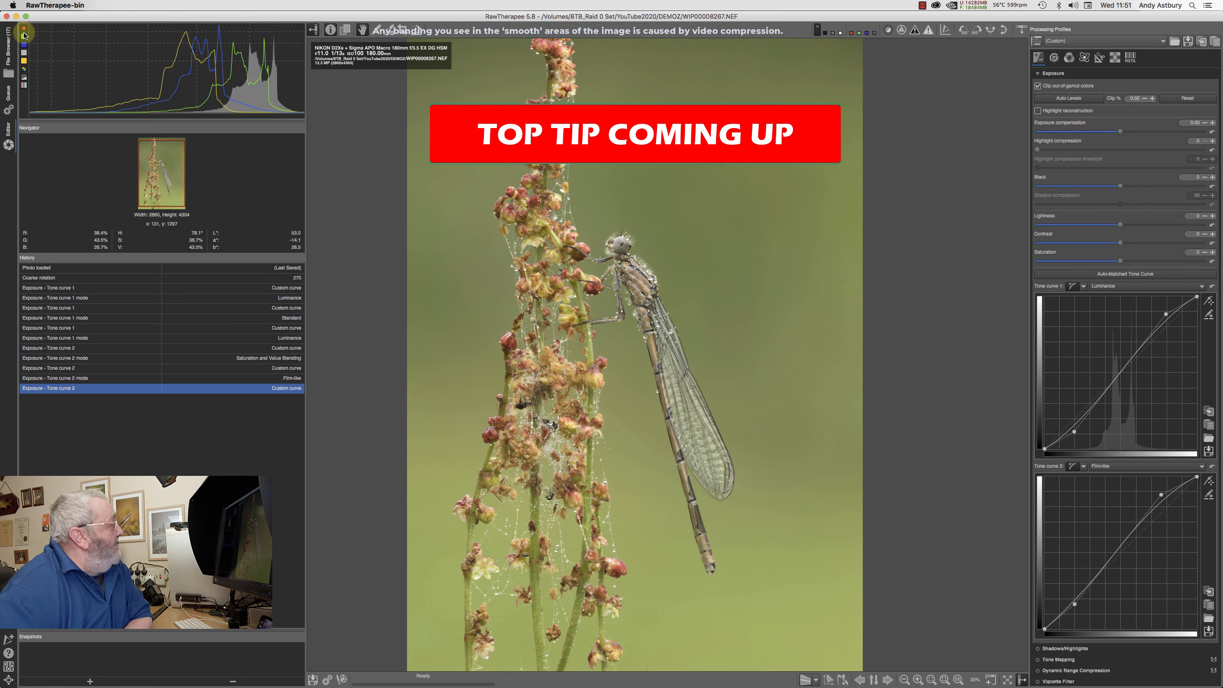
left_click(23, 36)
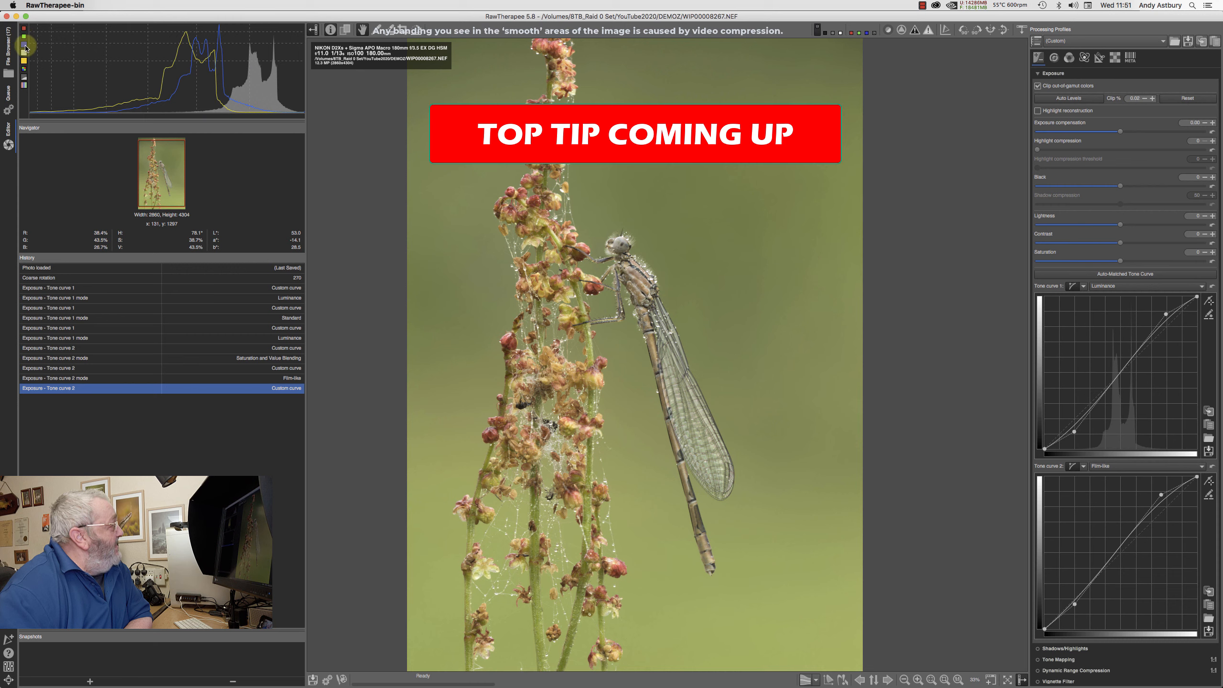
left_click(25, 45)
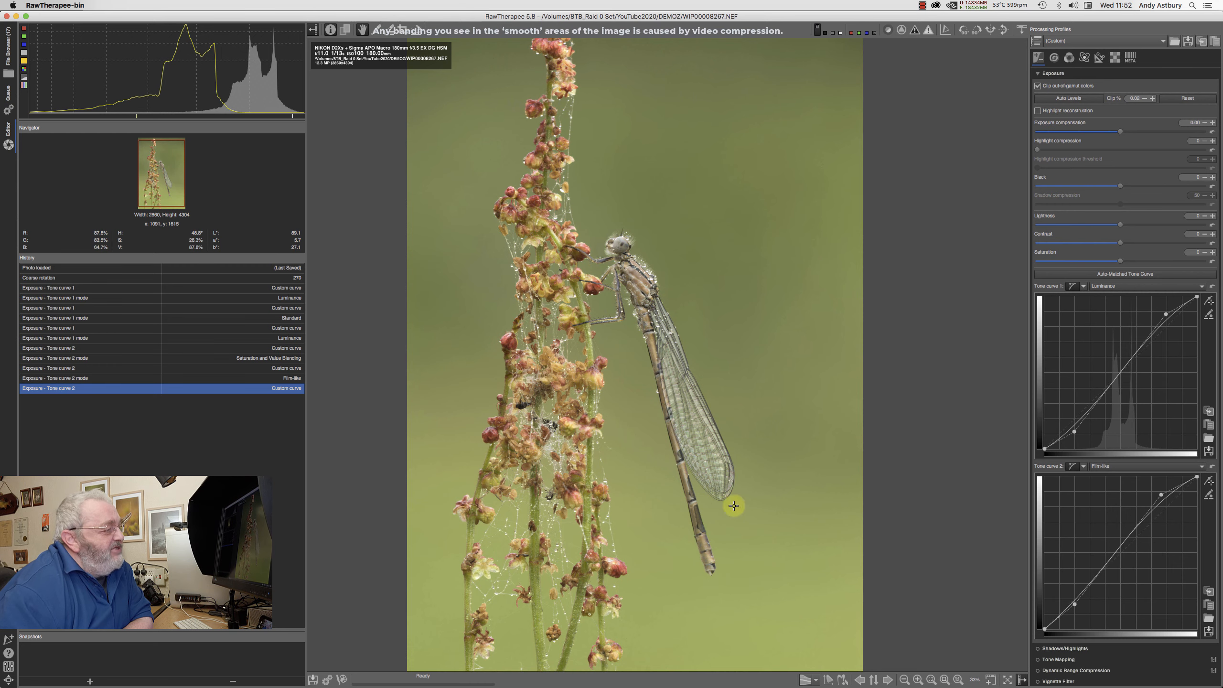
Inspect the damselfly's head at 100%, set the demosaicing method to AMaZE+VNG4, and enable Capture Sharpening.
left_click(958, 680)
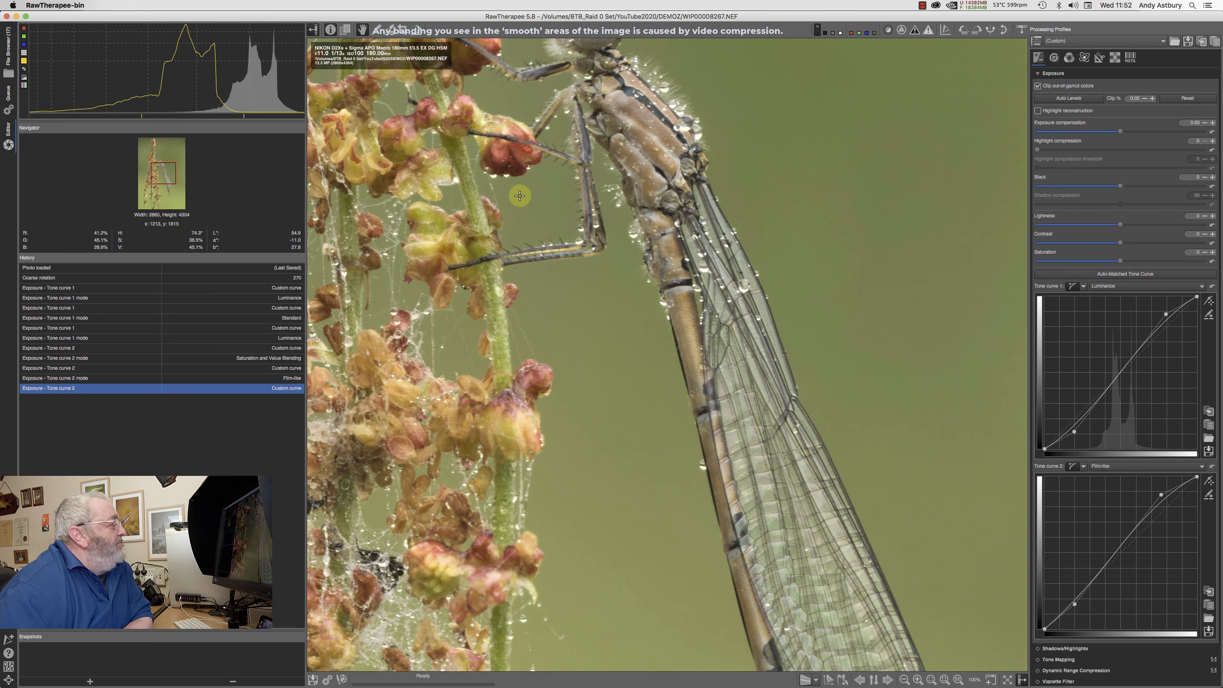
left_click_drag(519, 199, 534, 238)
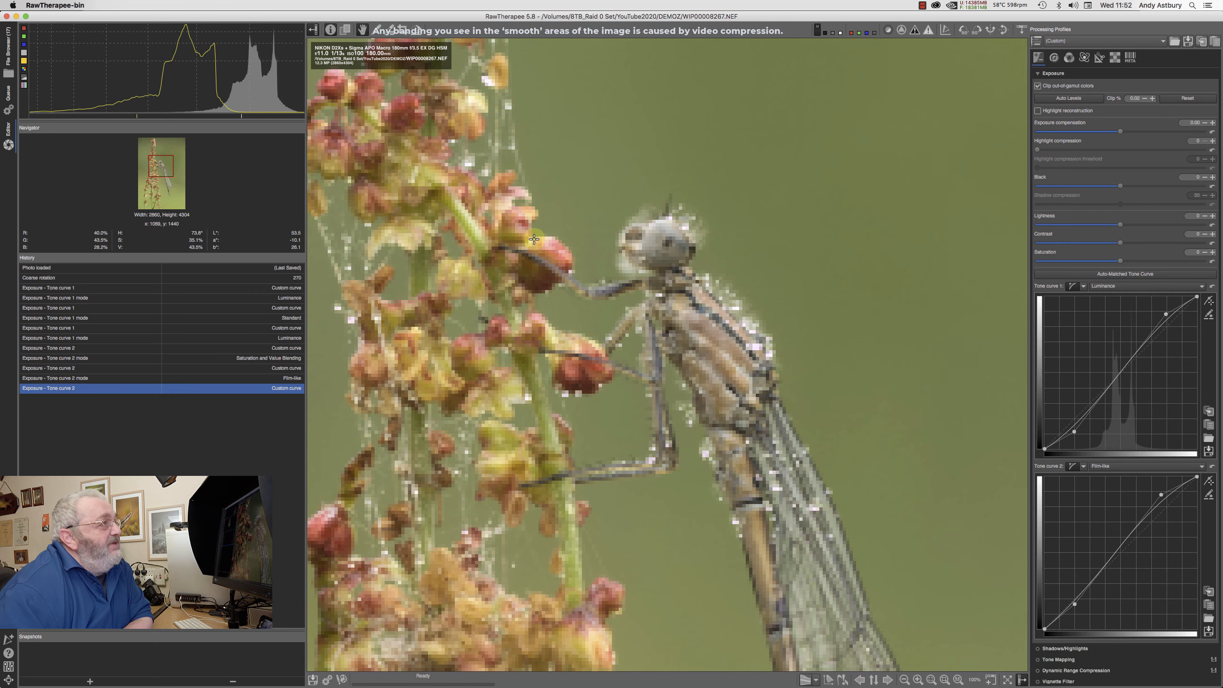
left_click(1118, 59)
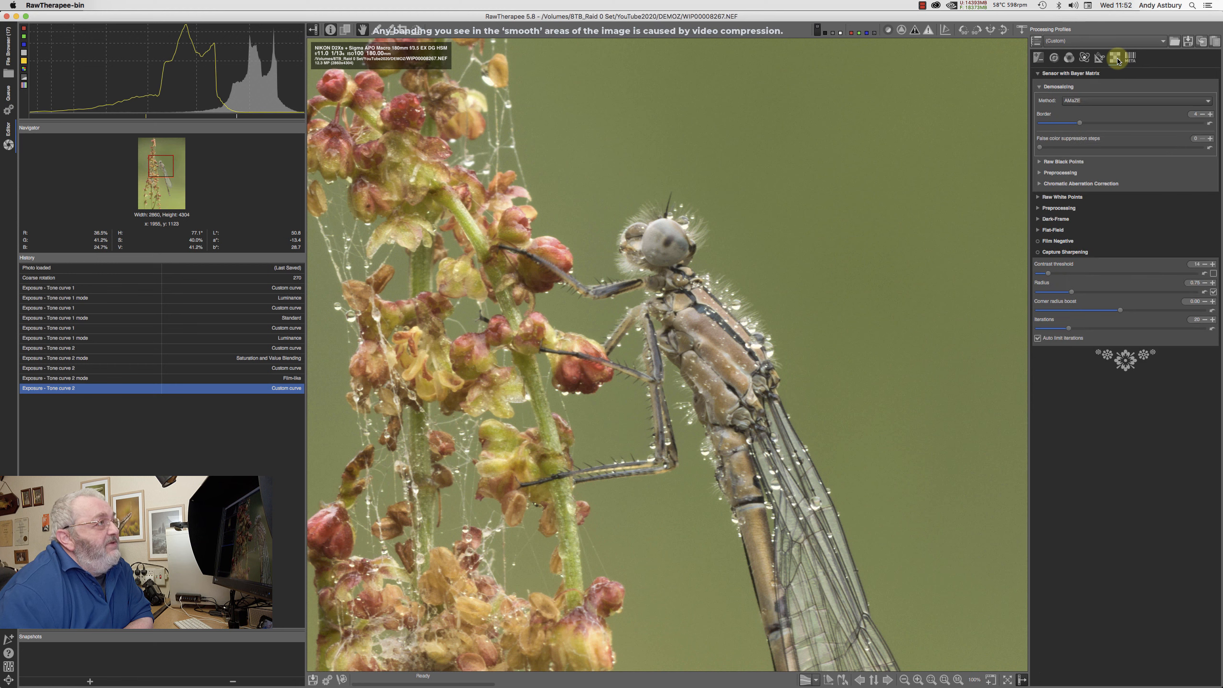
left_click(1073, 103)
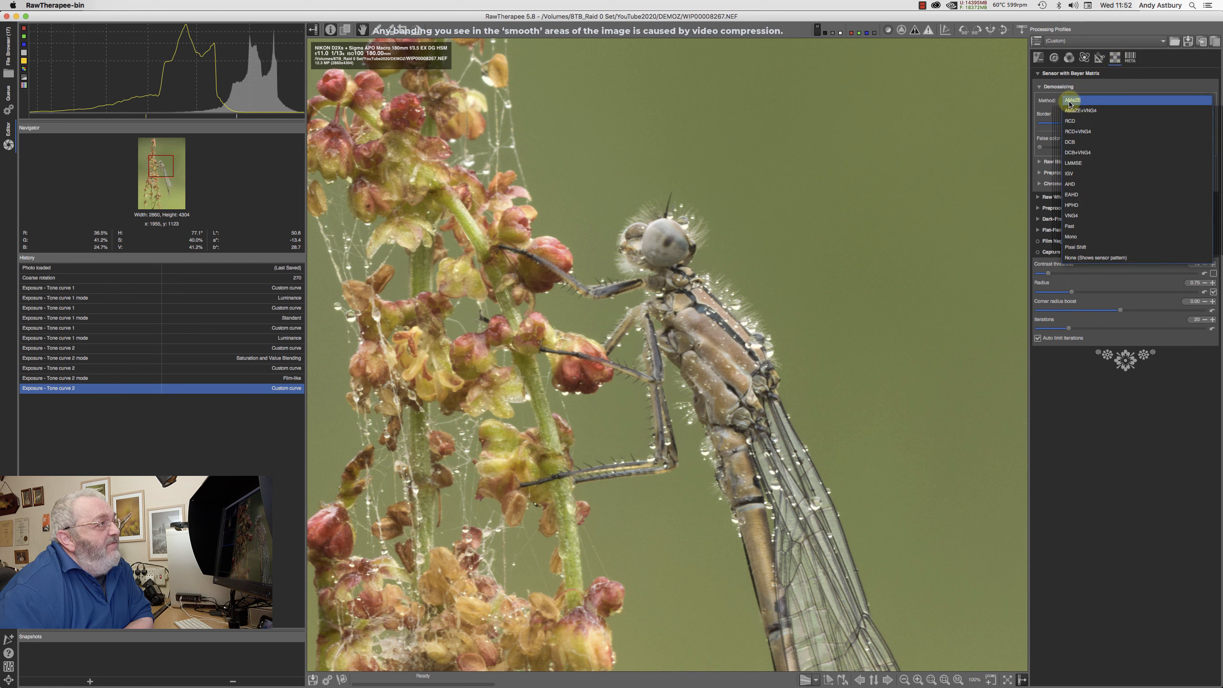
left_click(1070, 102)
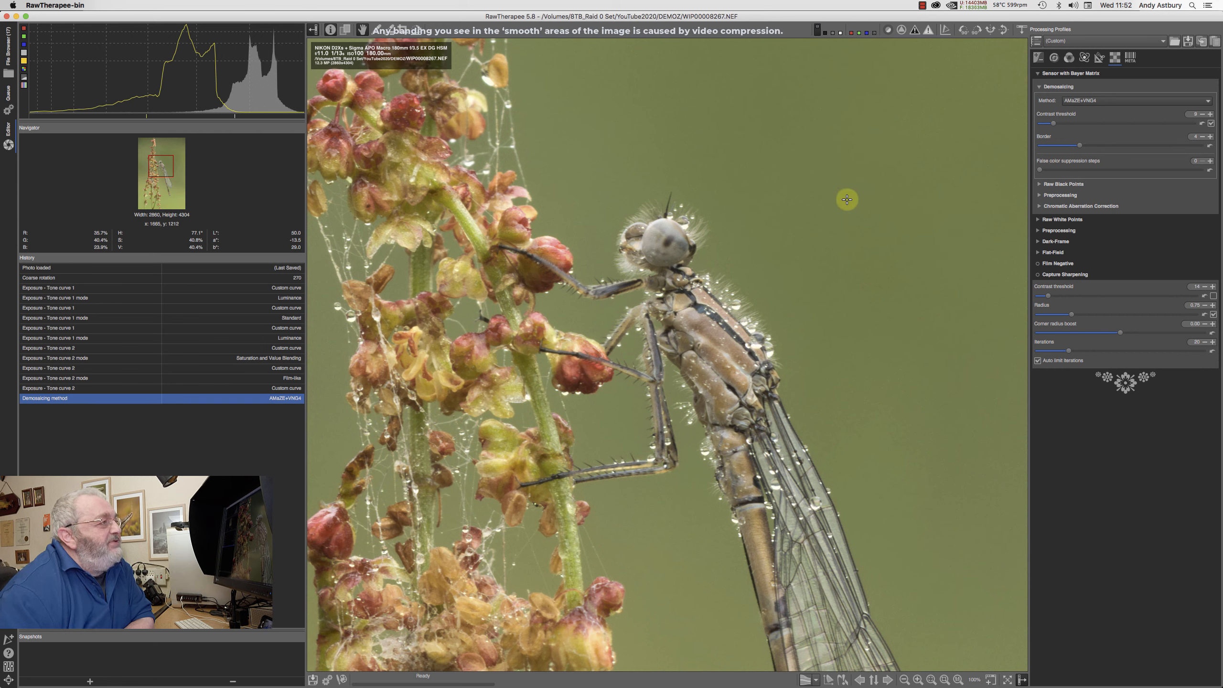
left_click(1038, 276)
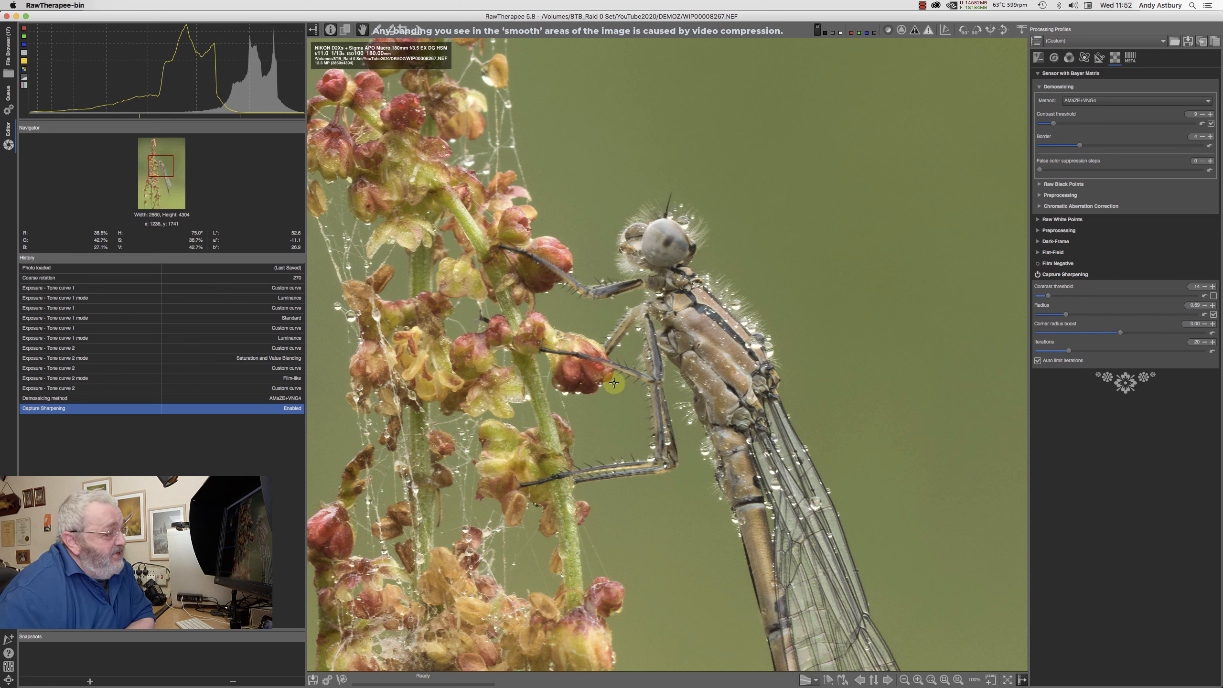
Shape the HSV Equalizer's saturation curve to raise the reds and yellows and slightly lower the greens.
left_click(931, 680)
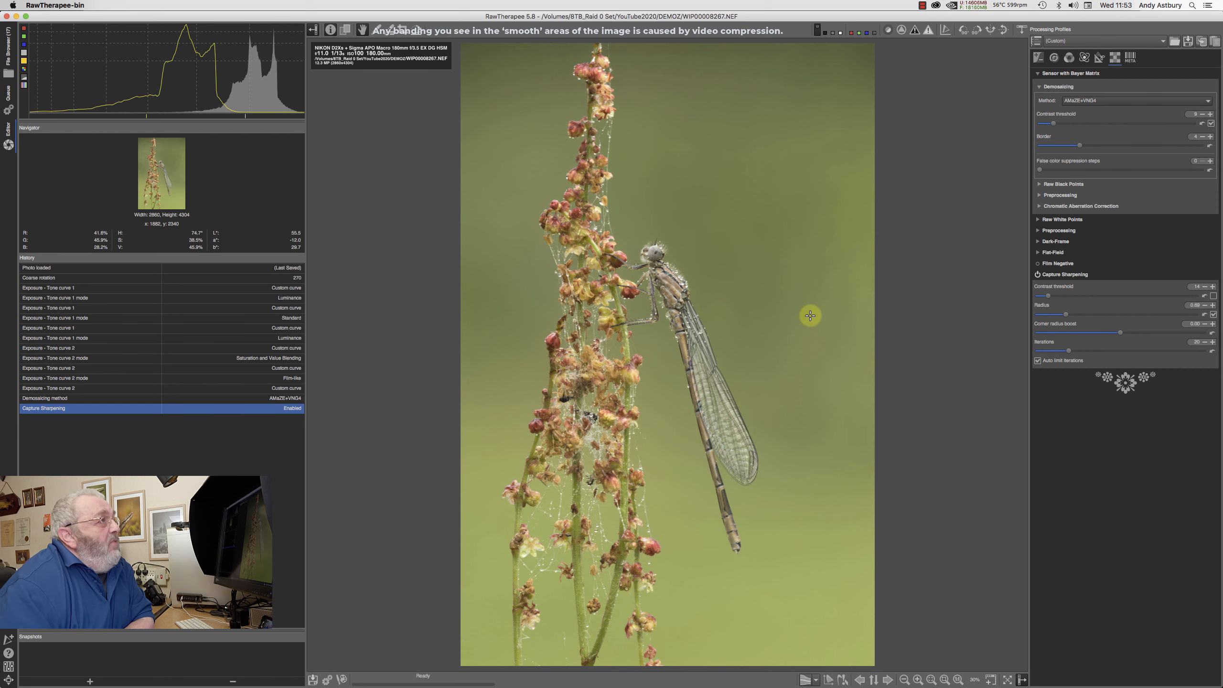
left_click(1068, 58)
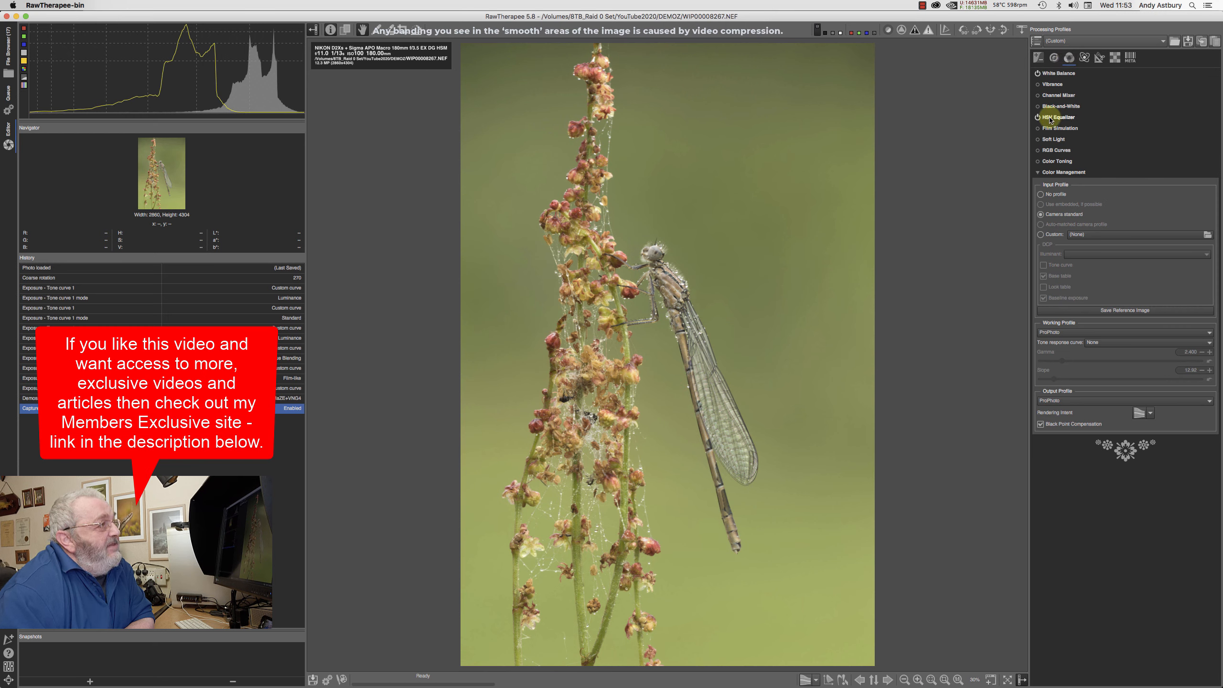
left_click(1055, 117)
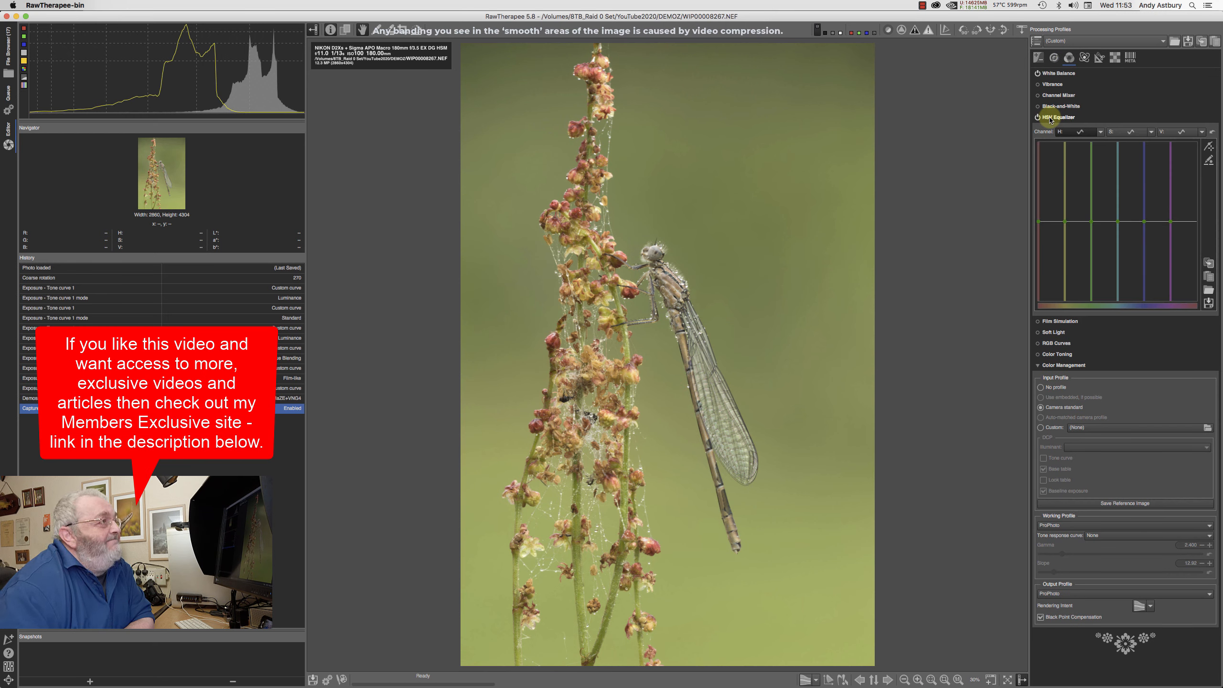
left_click(1133, 134)
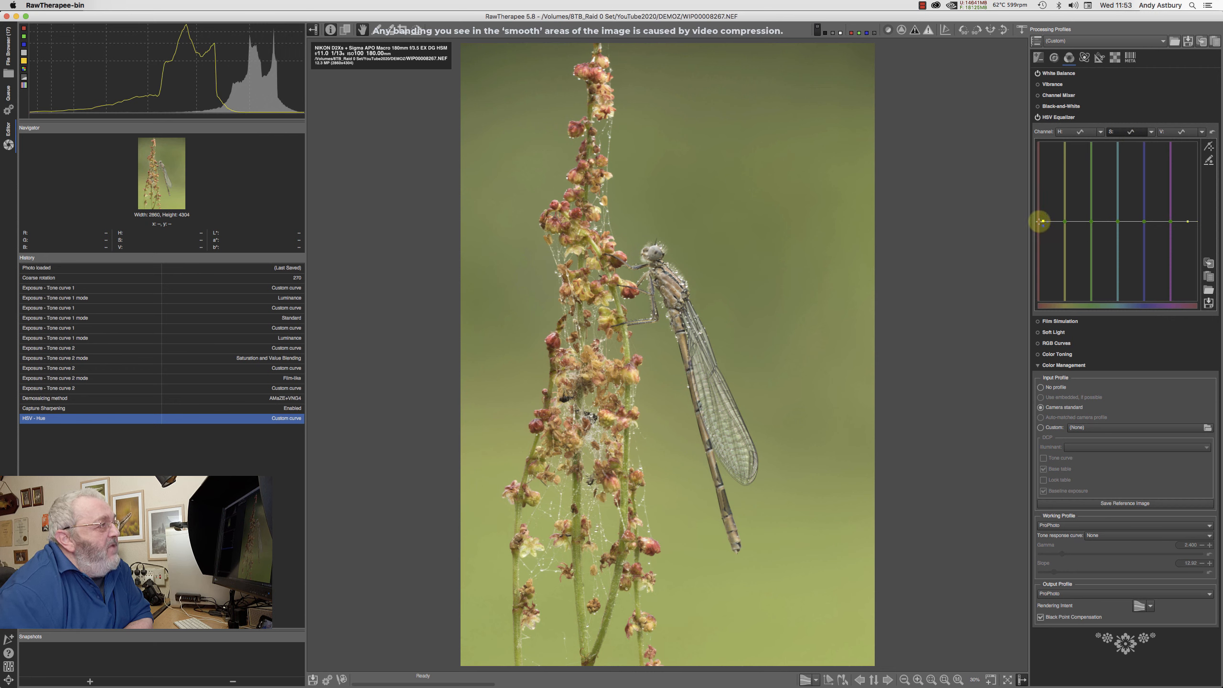
mouse_move(1040, 221)
left_mouse_down()
mouse_move(1041, 196)
mouse_move(1062, 206)
left_mouse_up()
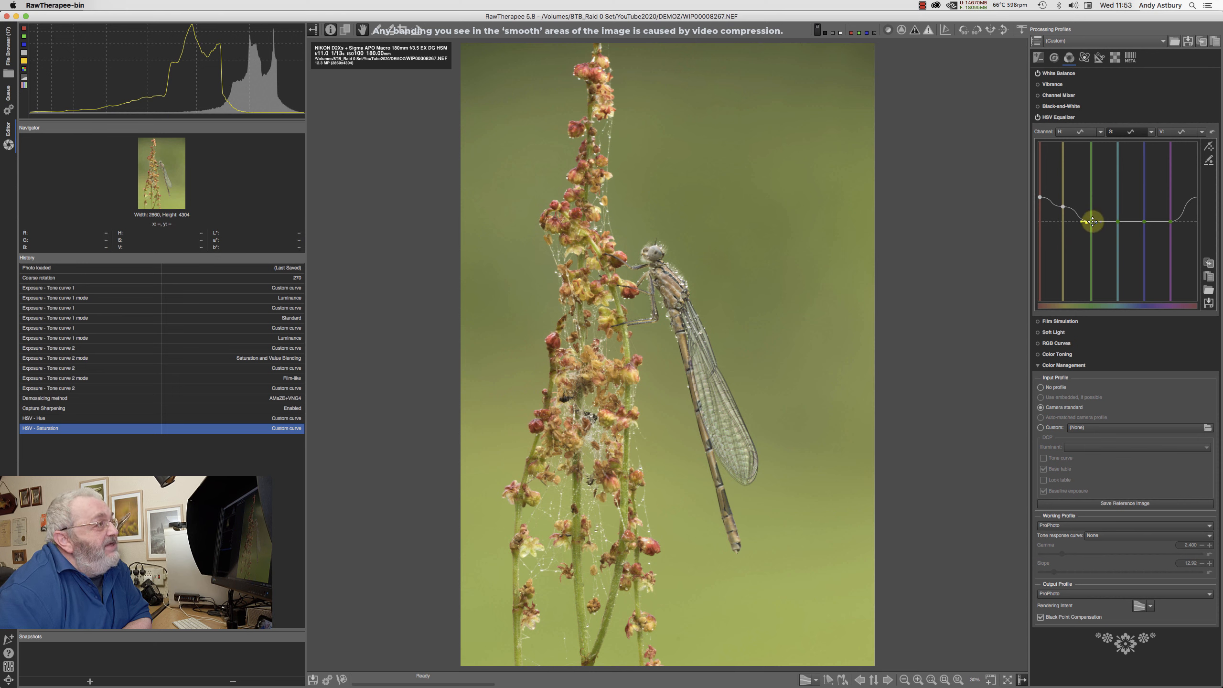
left_click_drag(1092, 222, 1093, 229)
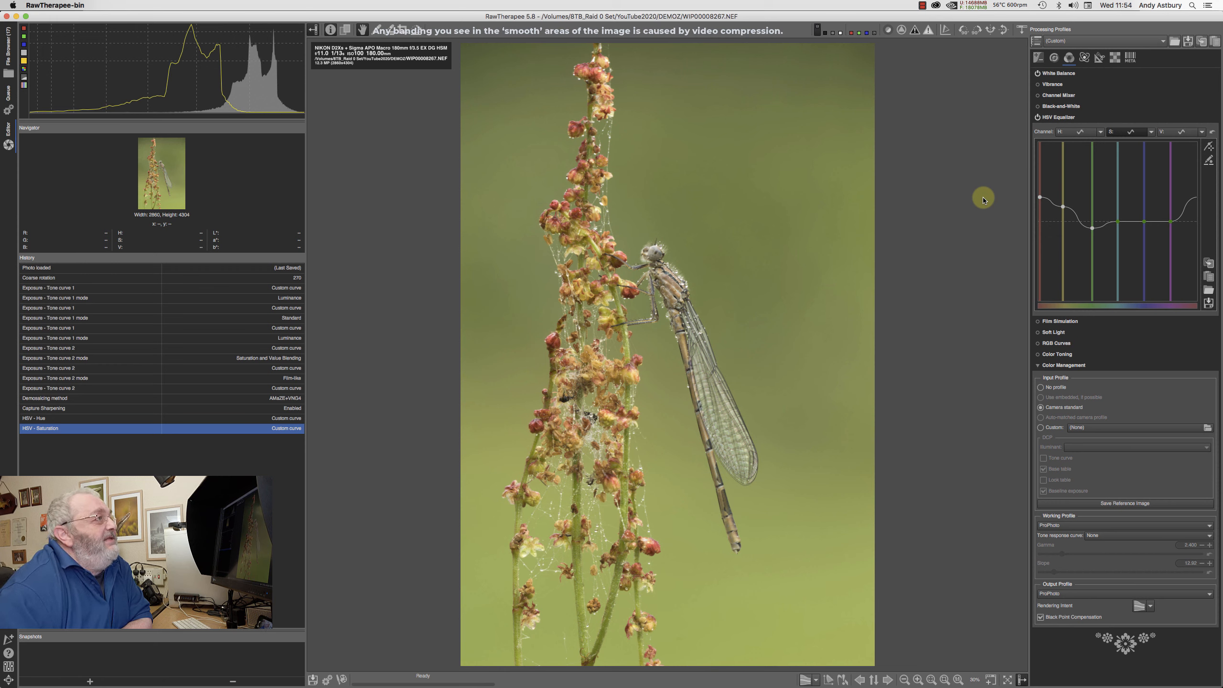
Examine the L*a*b* Adjustments and compare them with the HSV Equalizer's hue, saturation and value channels.
left_click(1039, 60)
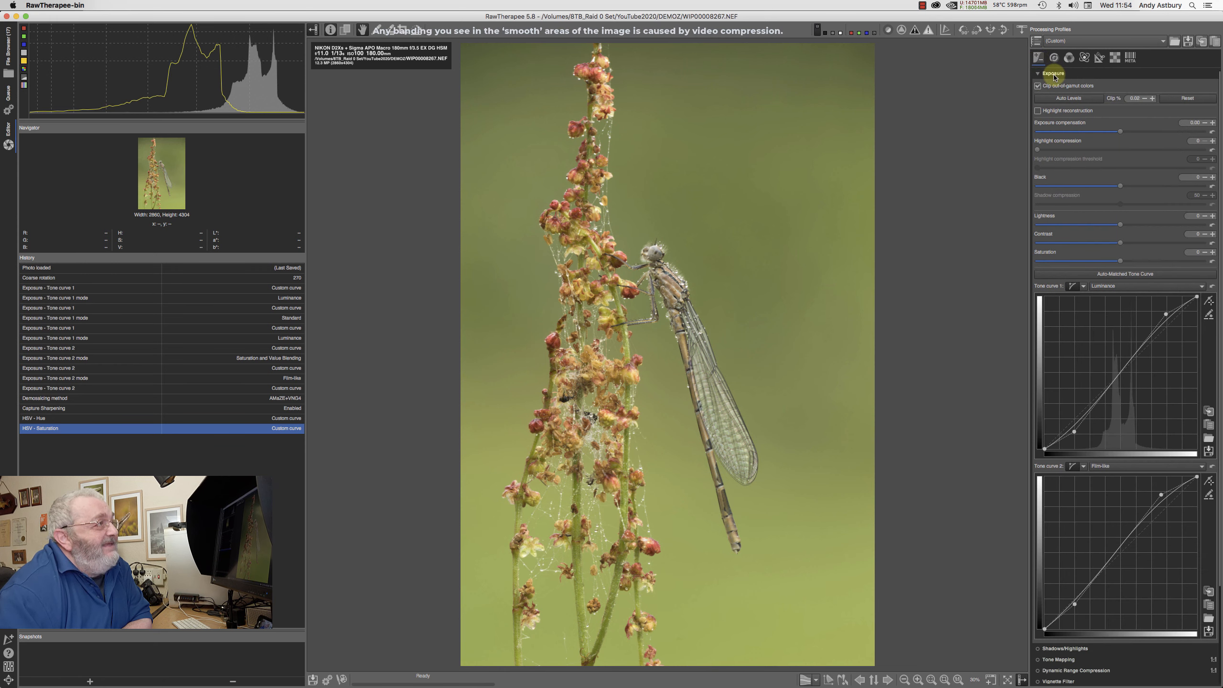
left_click(1054, 75)
left_click(1063, 199)
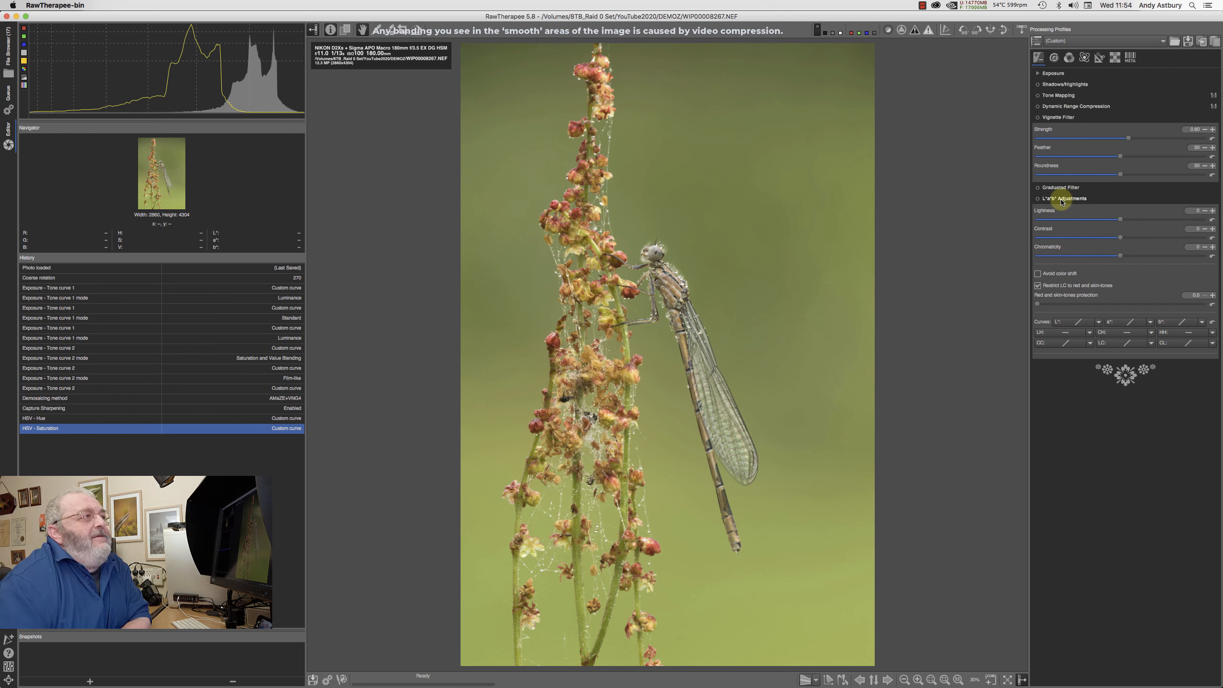
left_click(1069, 57)
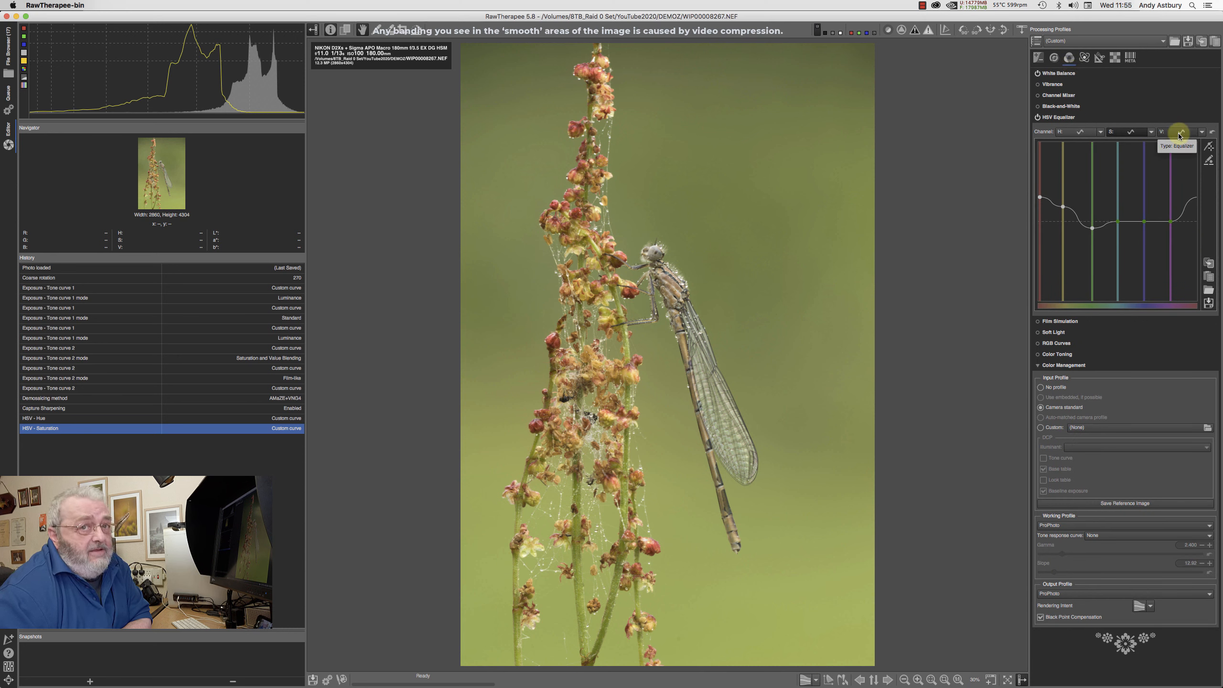
left_click(1039, 58)
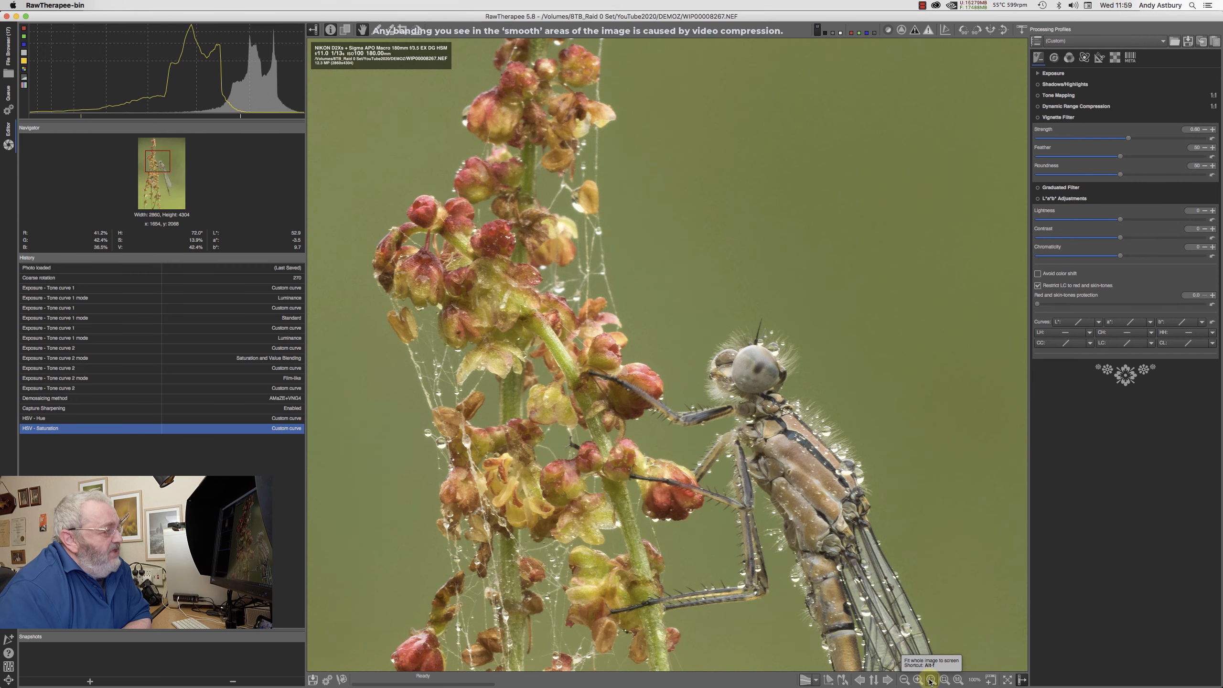
Fit the whole photo to the screen and narrow the histogram and history area to widen the preview.
left_click(930, 680)
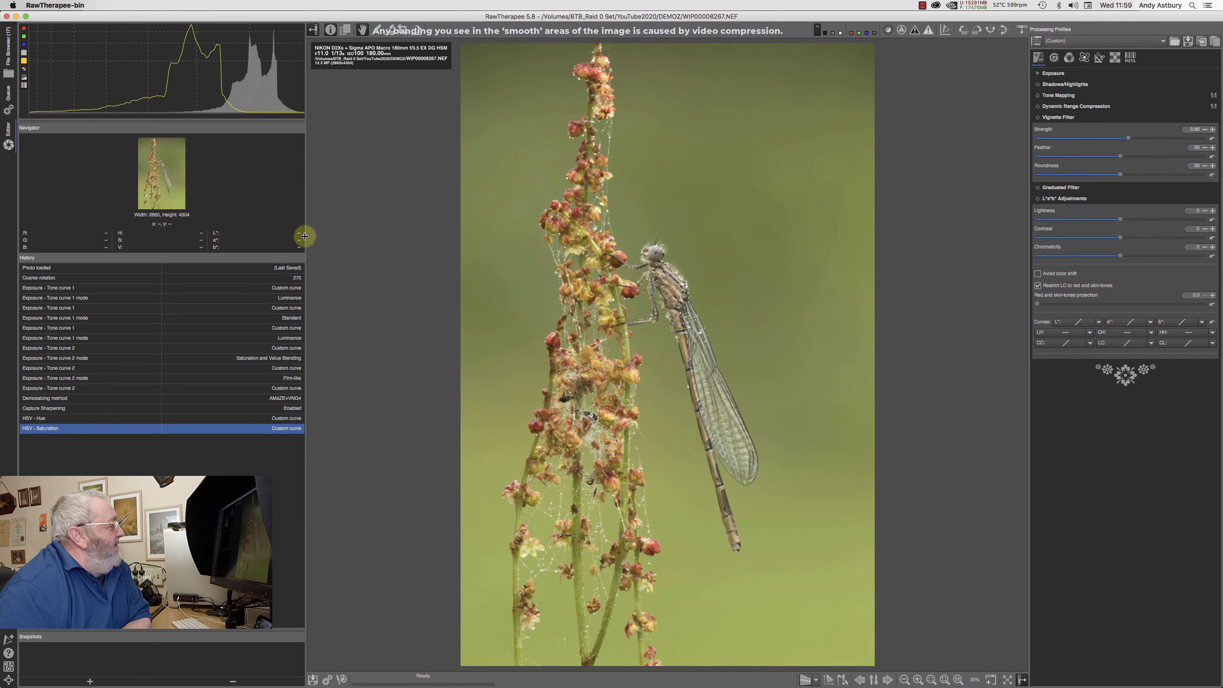
left_click_drag(305, 237, 207, 226)
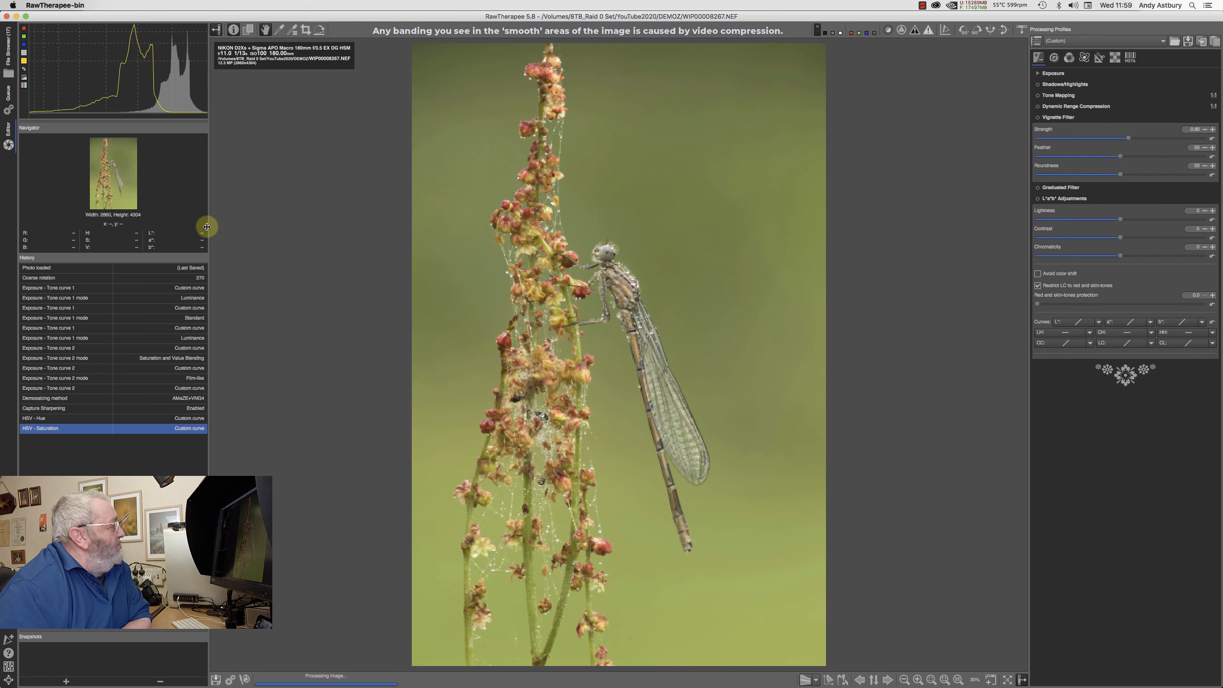